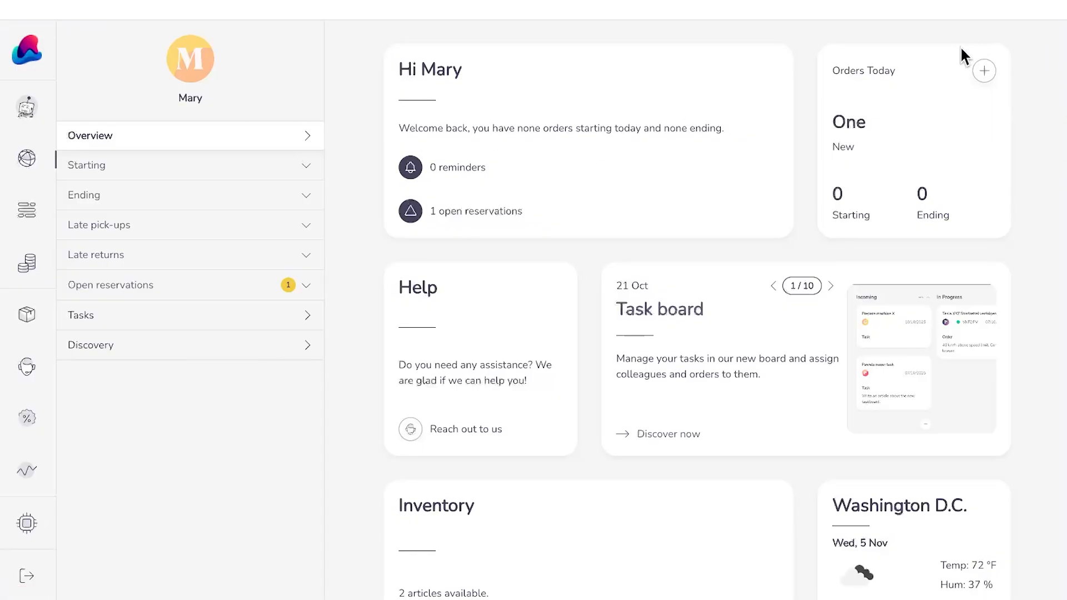
# Step: Discard a stray draft and start a fresh, empty New Order from the Orders list
pyautogui.click(984, 73)
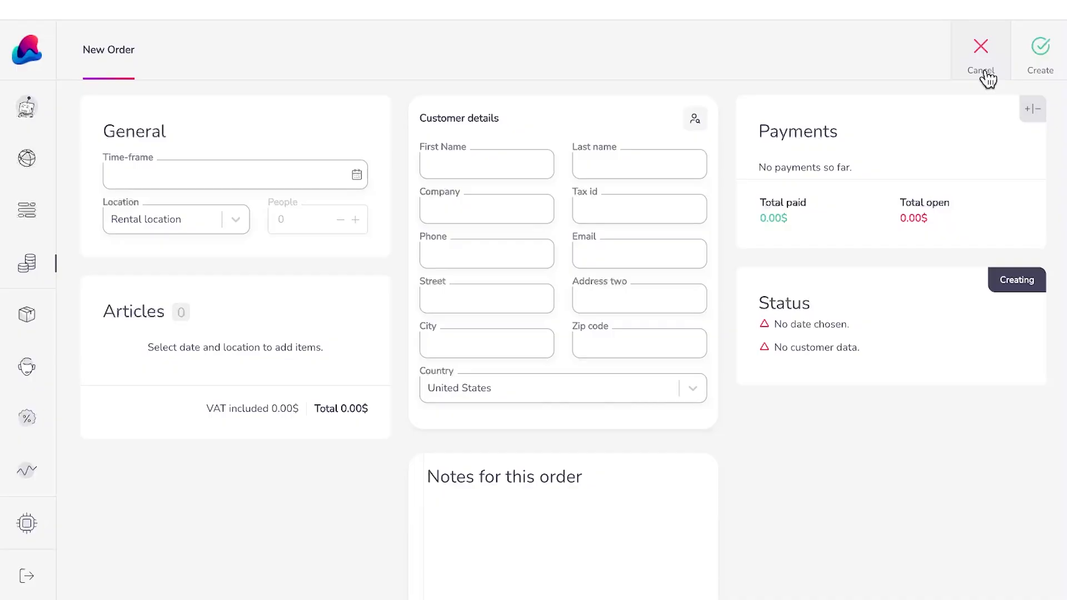
pyautogui.click(981, 71)
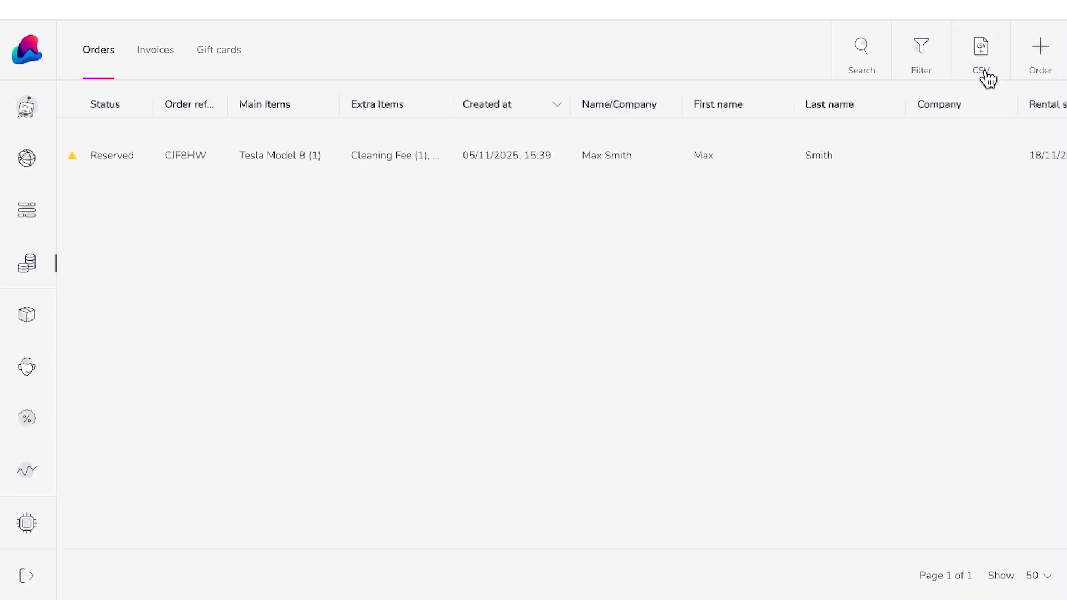
pyautogui.click(35, 170)
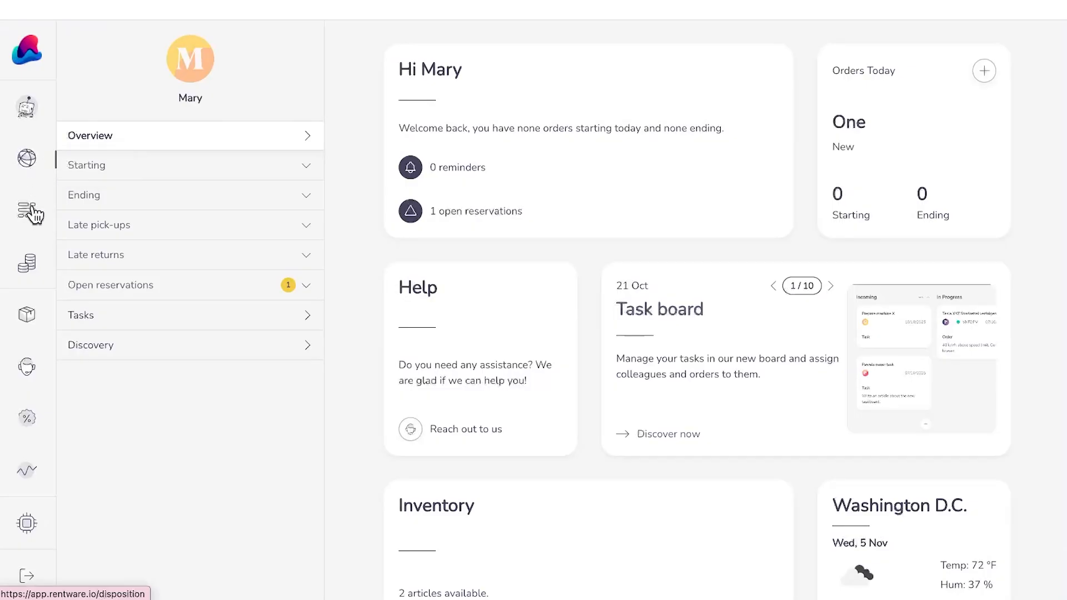
pyautogui.click(26, 268)
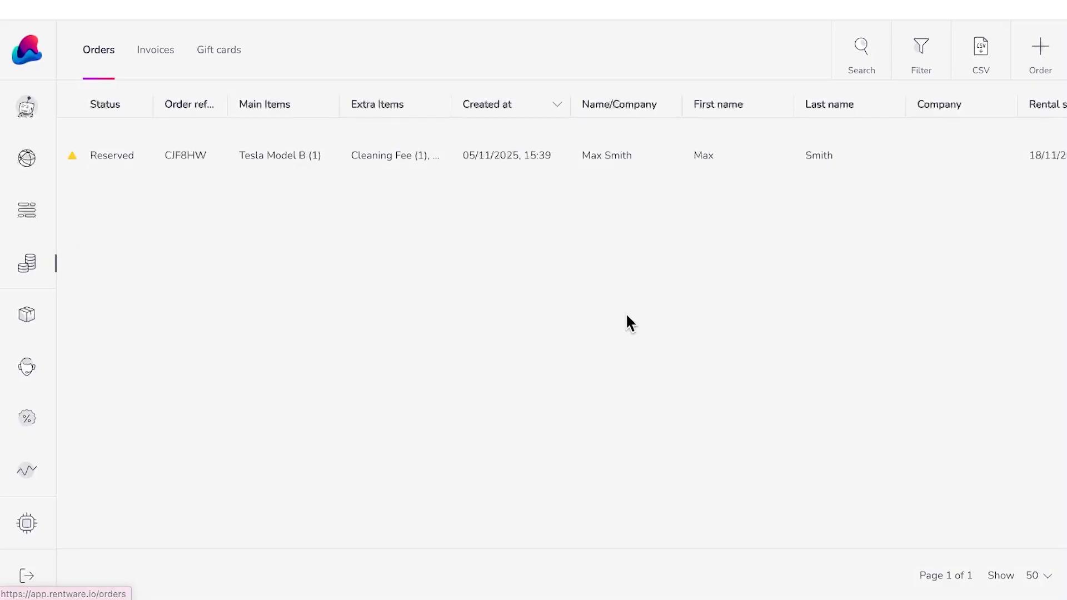
pyautogui.click(1045, 67)
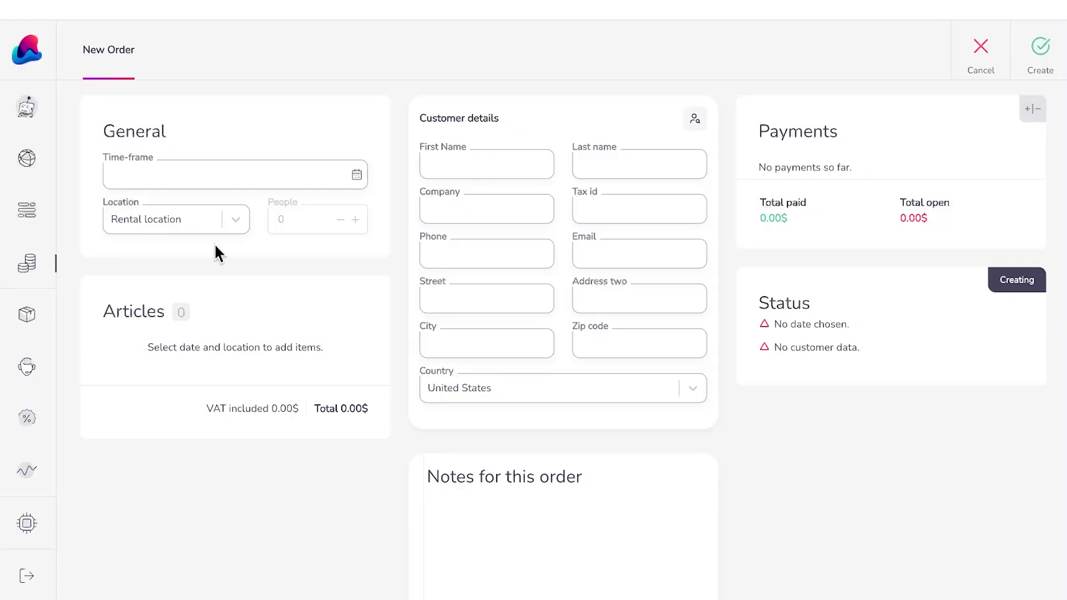
# Step: Choose 8–11 December 2025 as rental dates with a custom 09:15 pick-up time
pyautogui.click(224, 173)
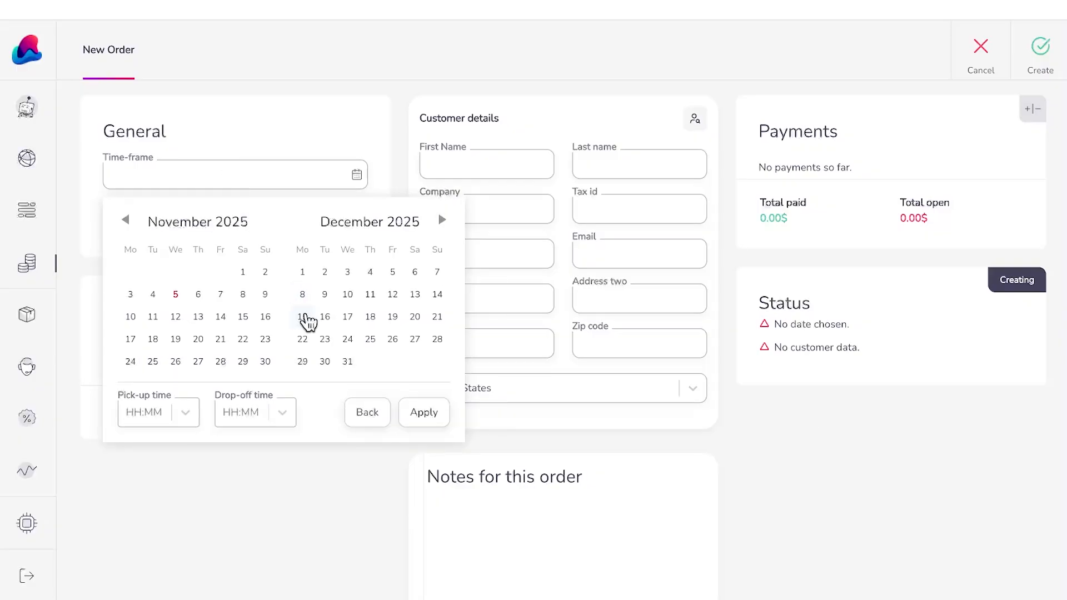
pyautogui.click(302, 295)
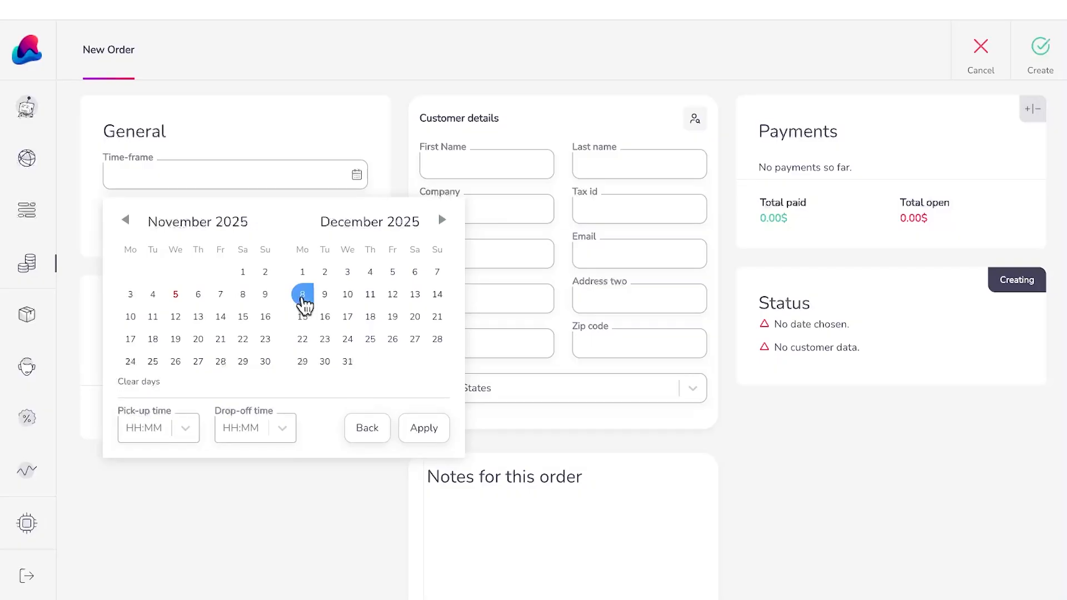
pyautogui.click(371, 300)
pyautogui.click(184, 439)
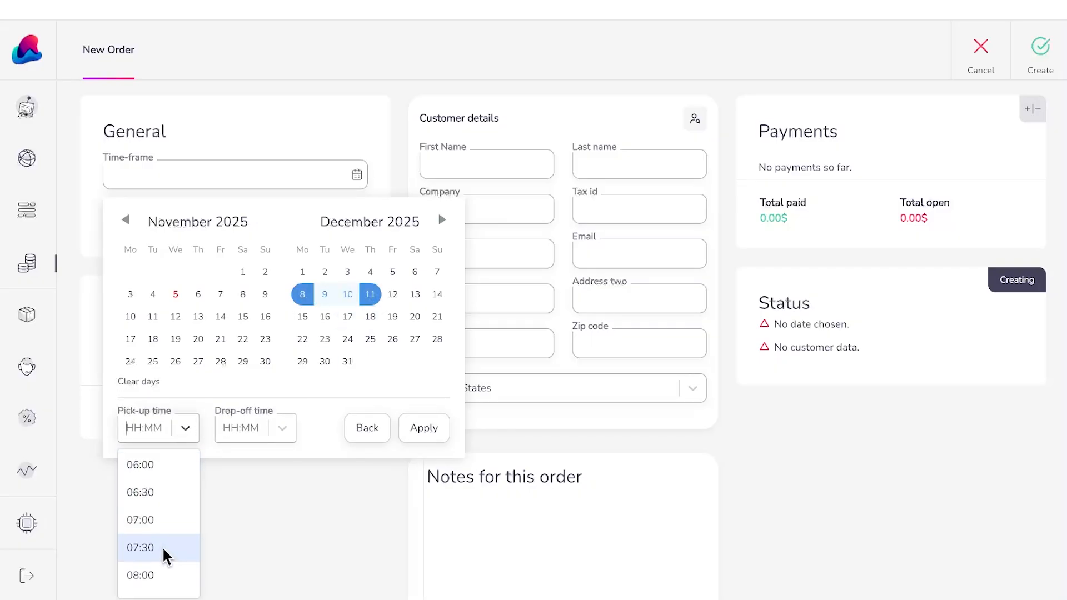
pyautogui.scroll(-2, 162, 555)
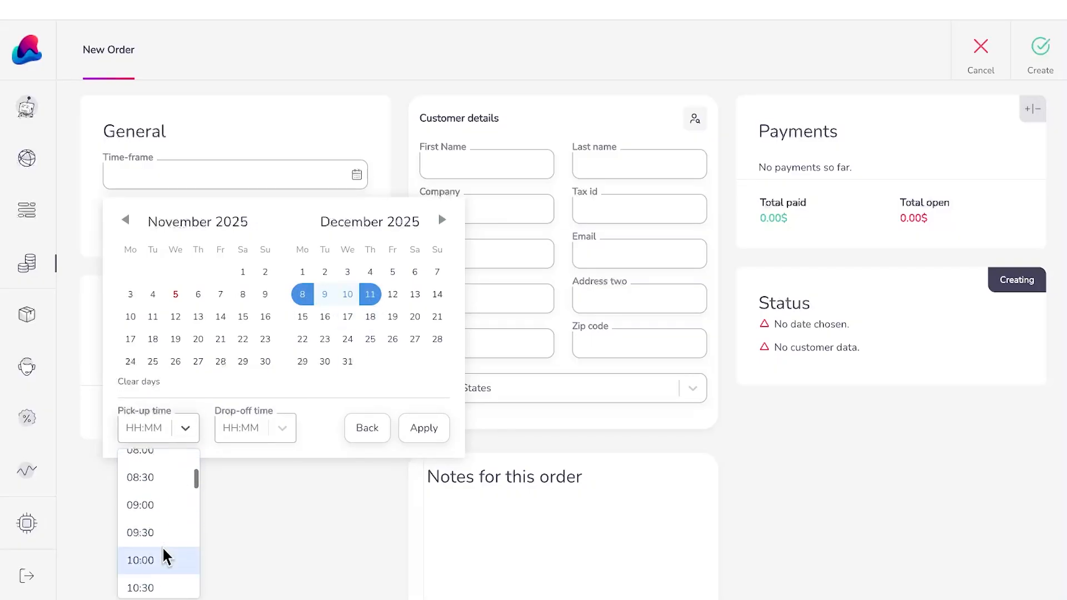
pyautogui.click(164, 497)
pyautogui.click(162, 428)
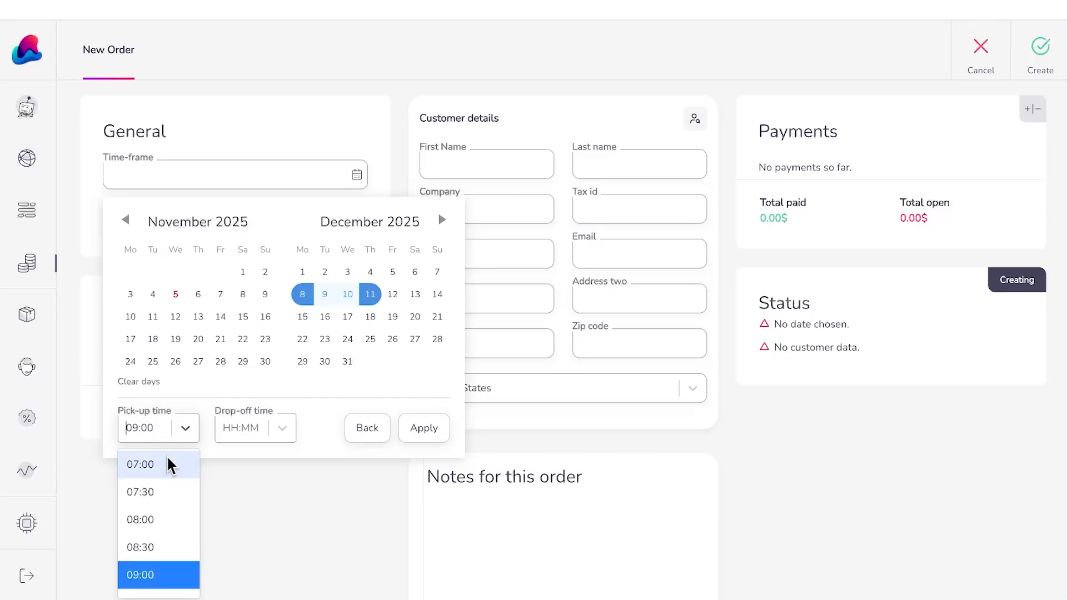
pyautogui.click(144, 431)
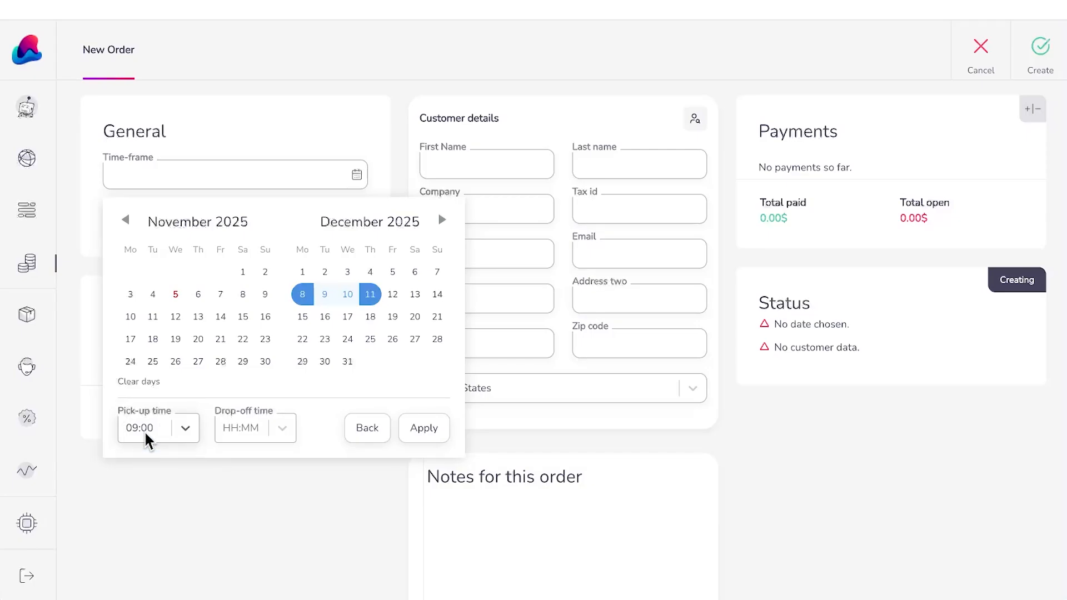
pyautogui.click(145, 430)
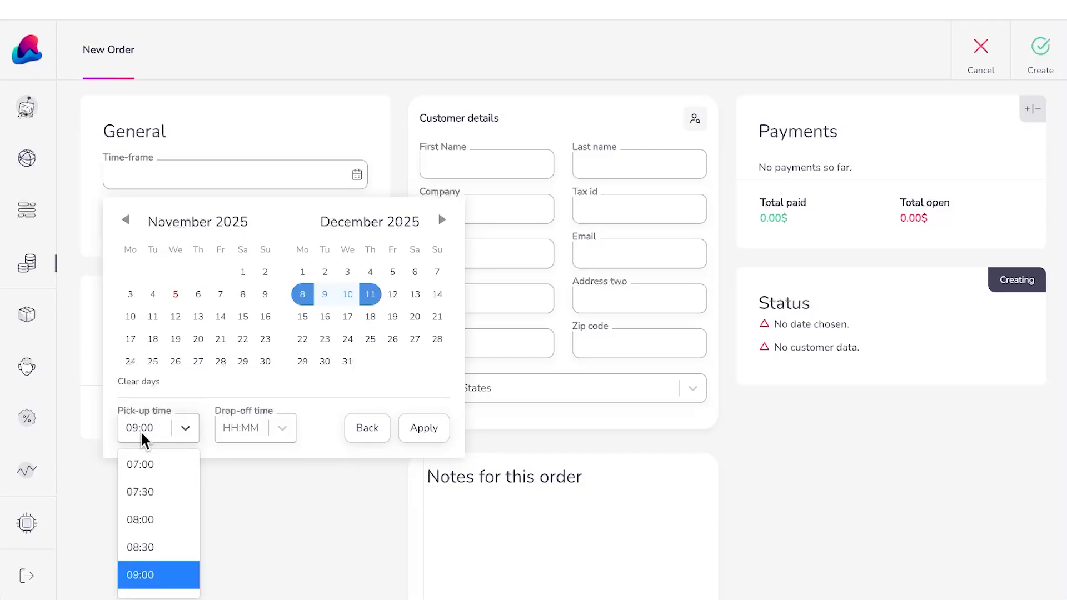
pyautogui.write('09')
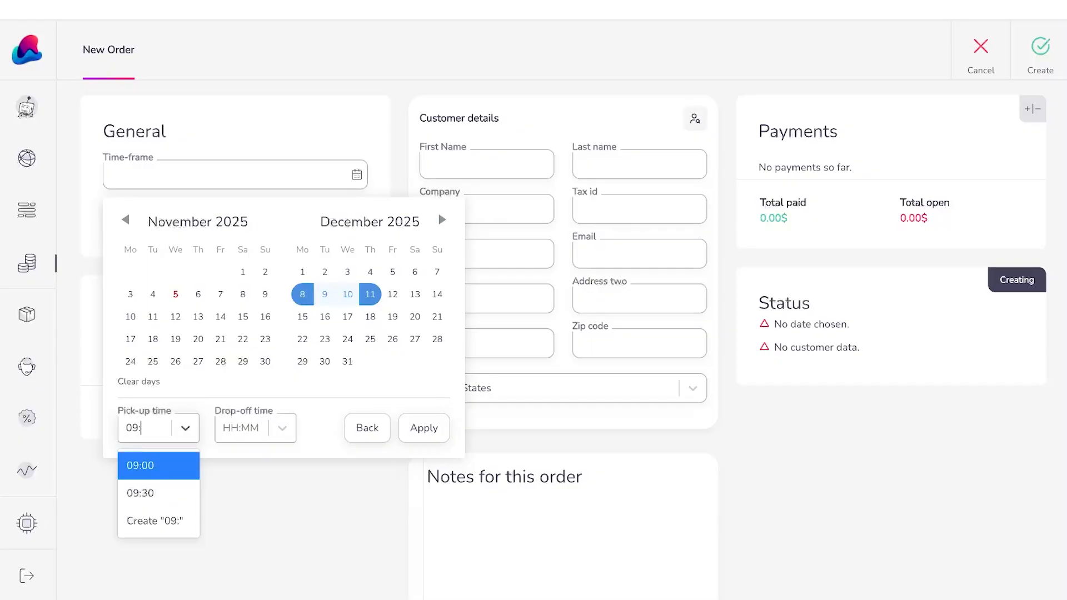
pyautogui.write(':15')
pyautogui.press('Tab')
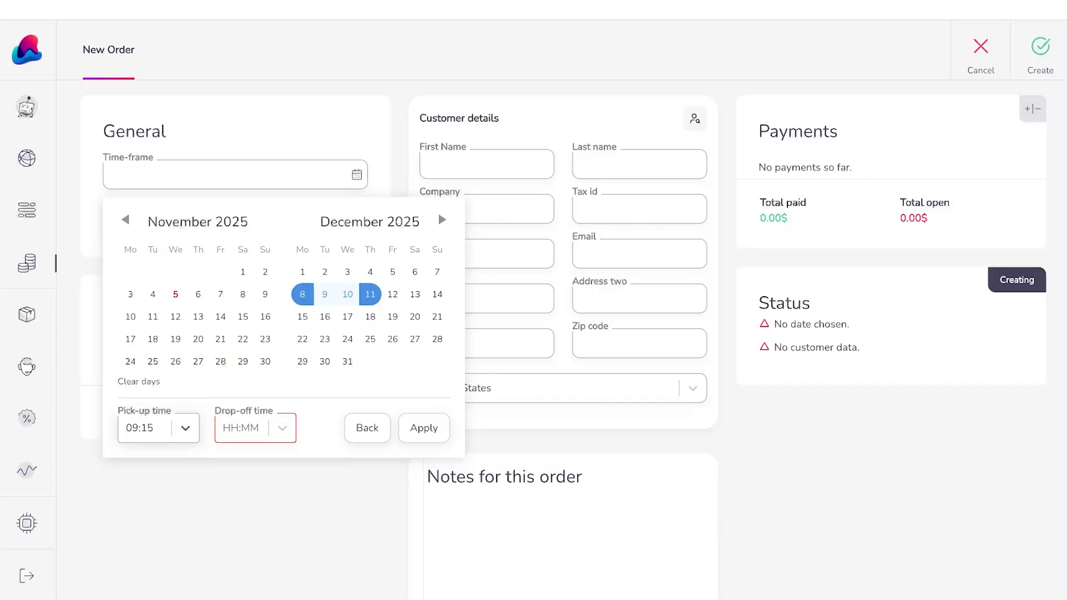
# Step: Set the drop-off time to 13:00 and apply the time-frame to the order
pyautogui.click(282, 429)
pyautogui.scroll(-5, 286, 555)
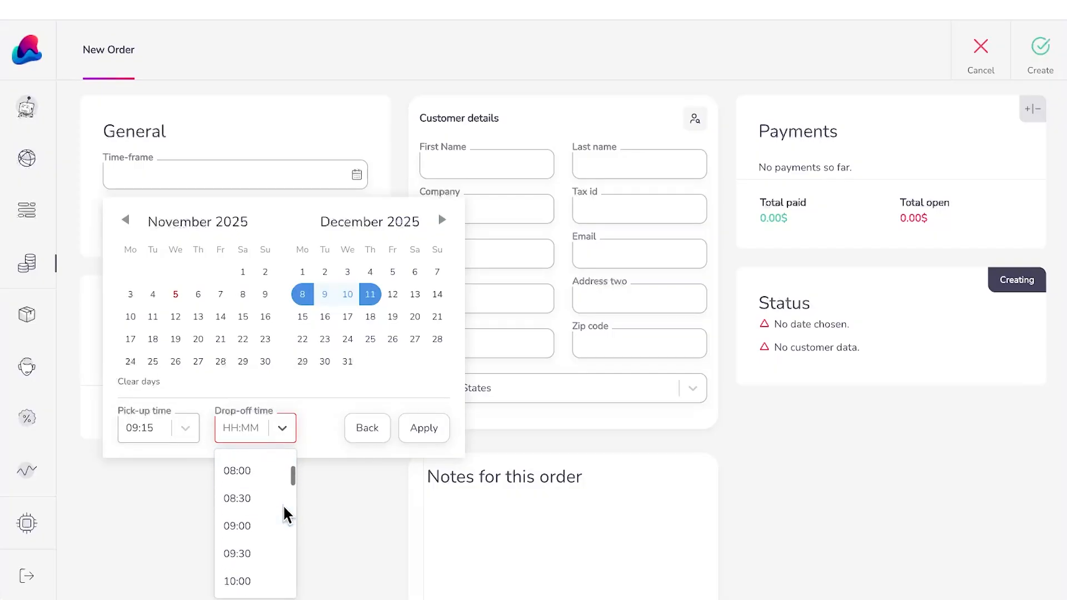
pyautogui.scroll(-2, 286, 514)
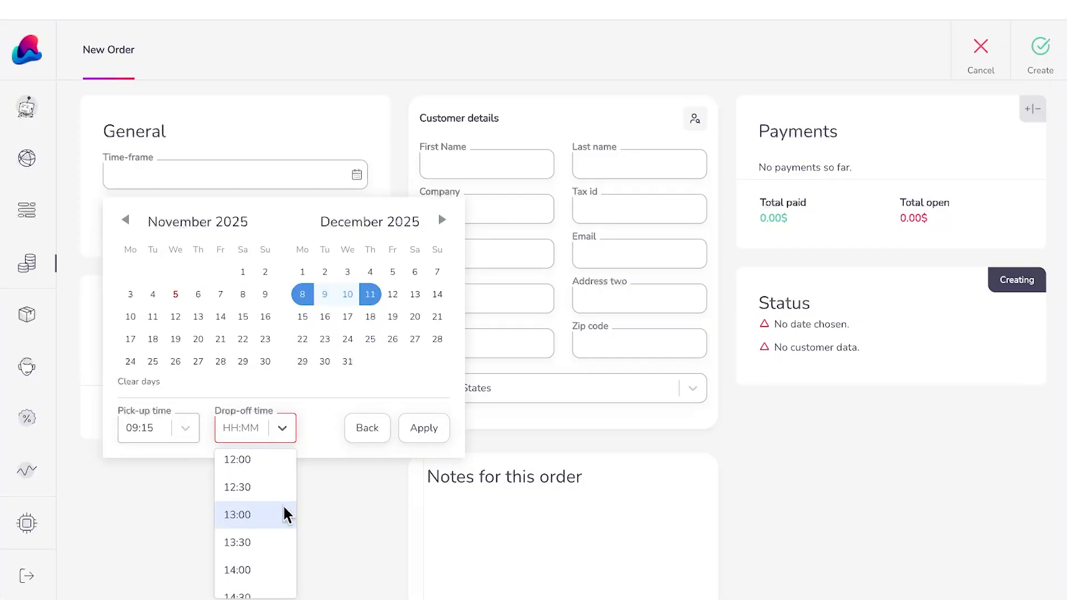
pyautogui.click(270, 514)
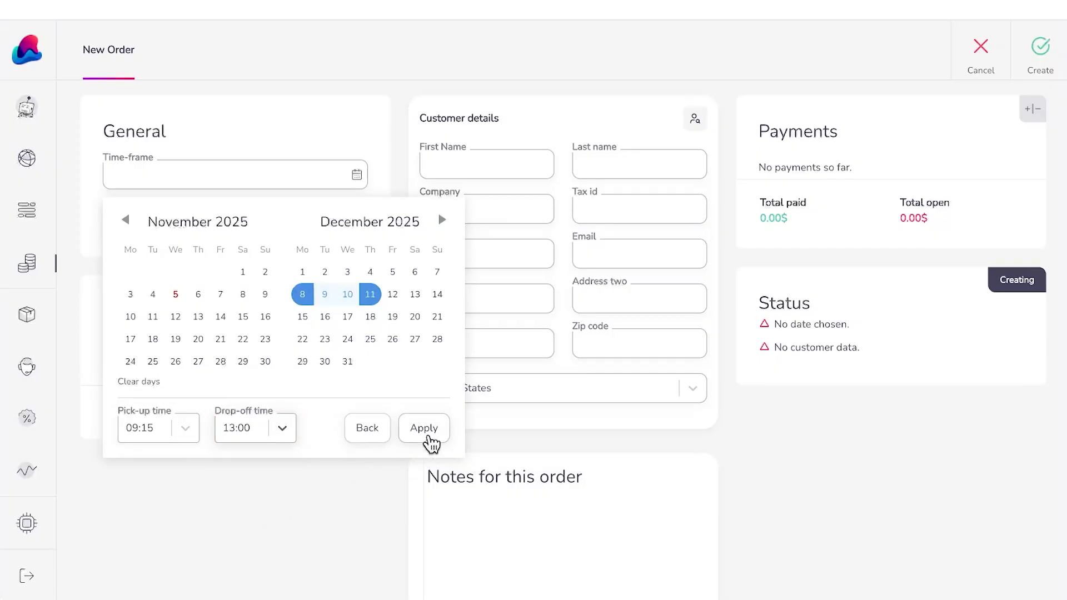
pyautogui.click(429, 441)
# Step: Check the rental location options, then bring up the article catalogue beside the order
pyautogui.click(219, 217)
pyautogui.click(219, 218)
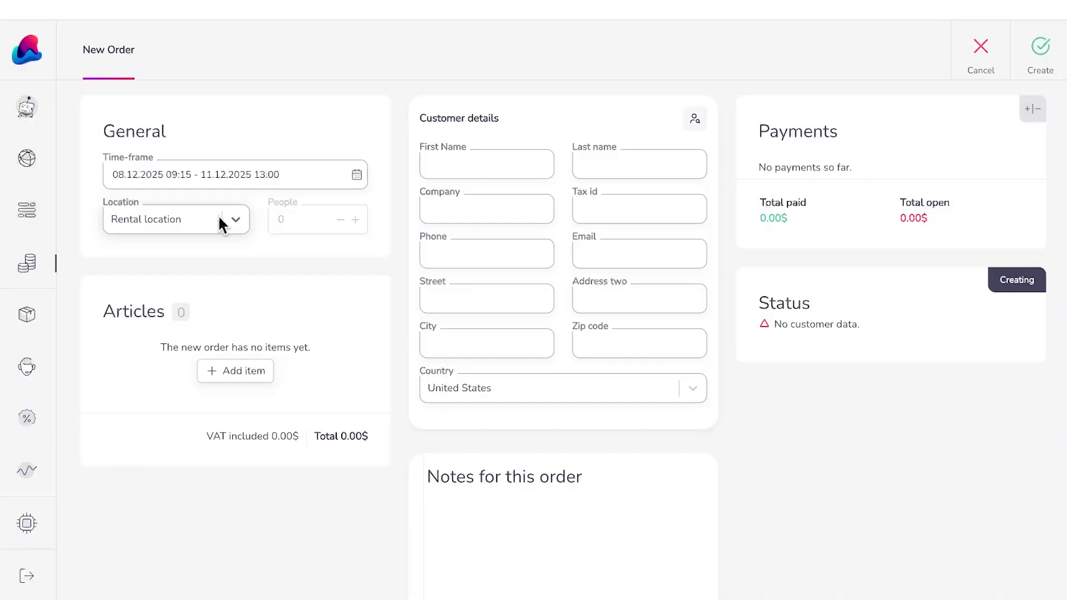
pyautogui.click(221, 225)
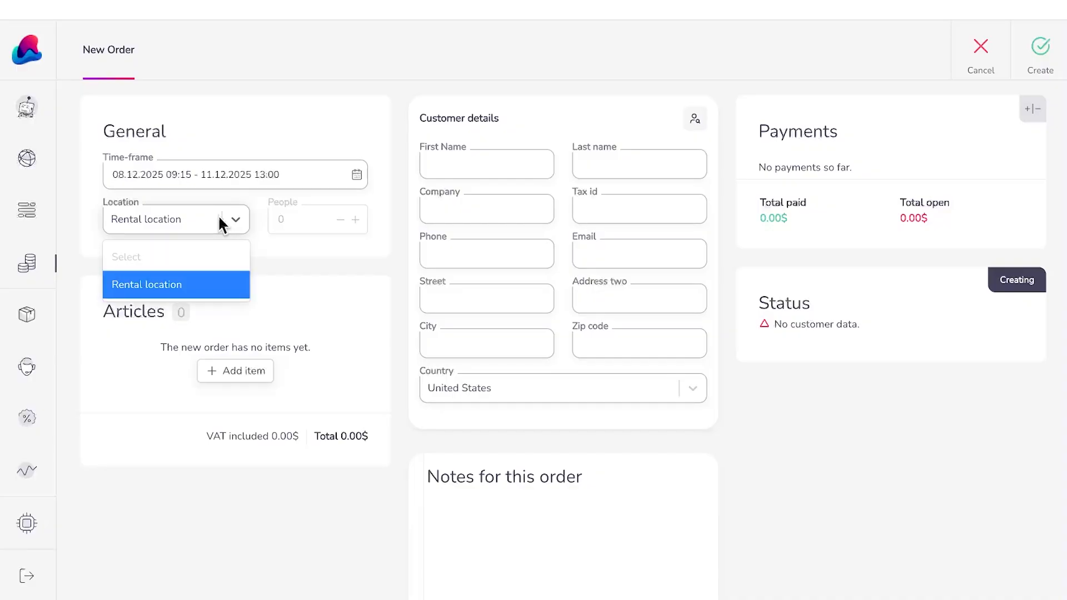
pyautogui.click(217, 371)
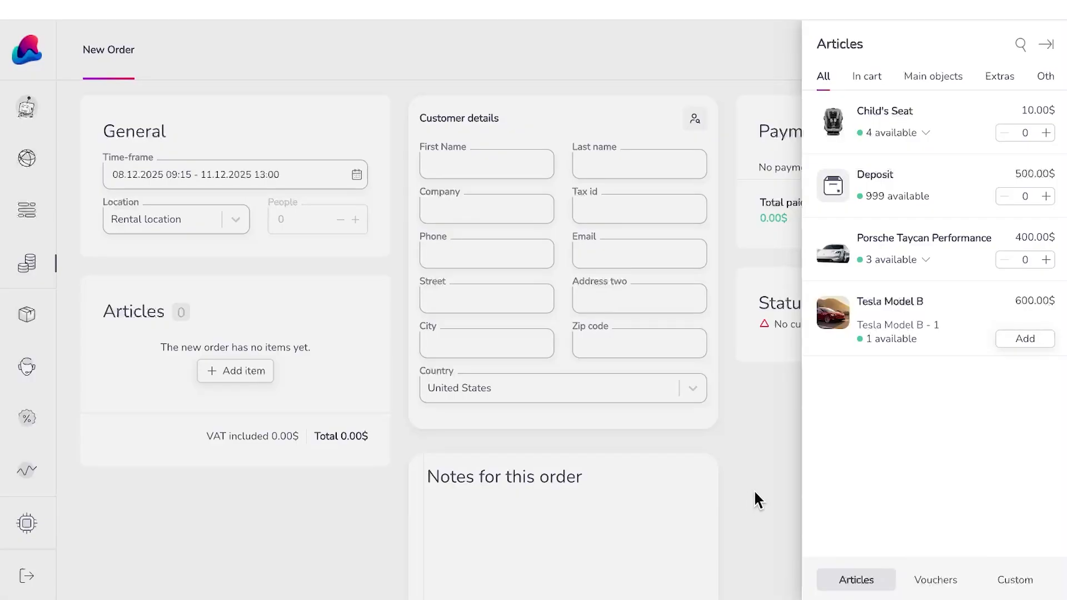
# Step: Filter to main objects, list the Porsche Taycan Performance units, and add then remove unit 02
pyautogui.click(927, 78)
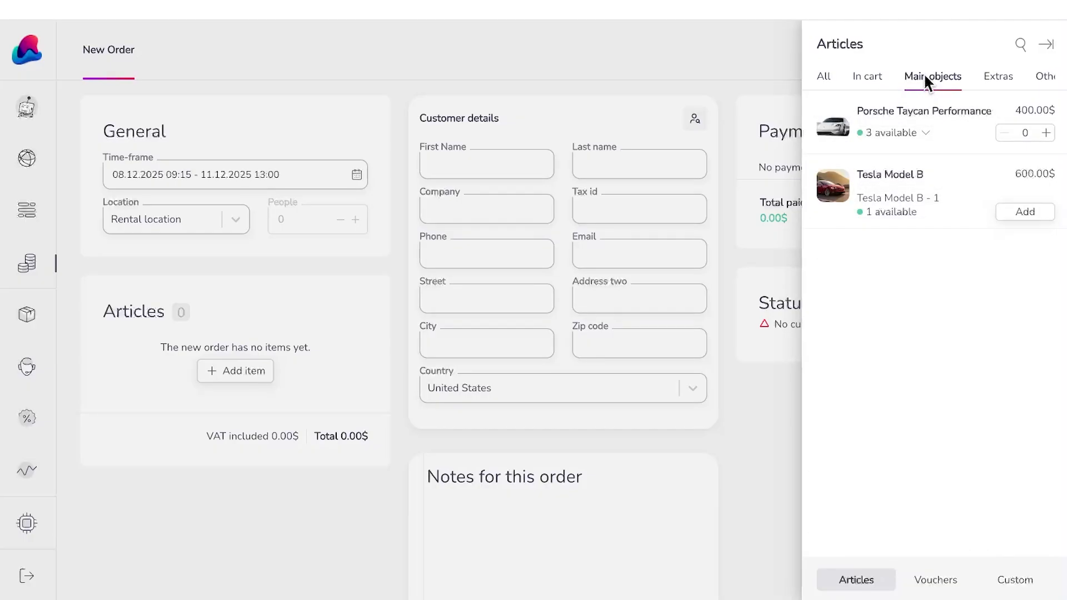
pyautogui.click(928, 134)
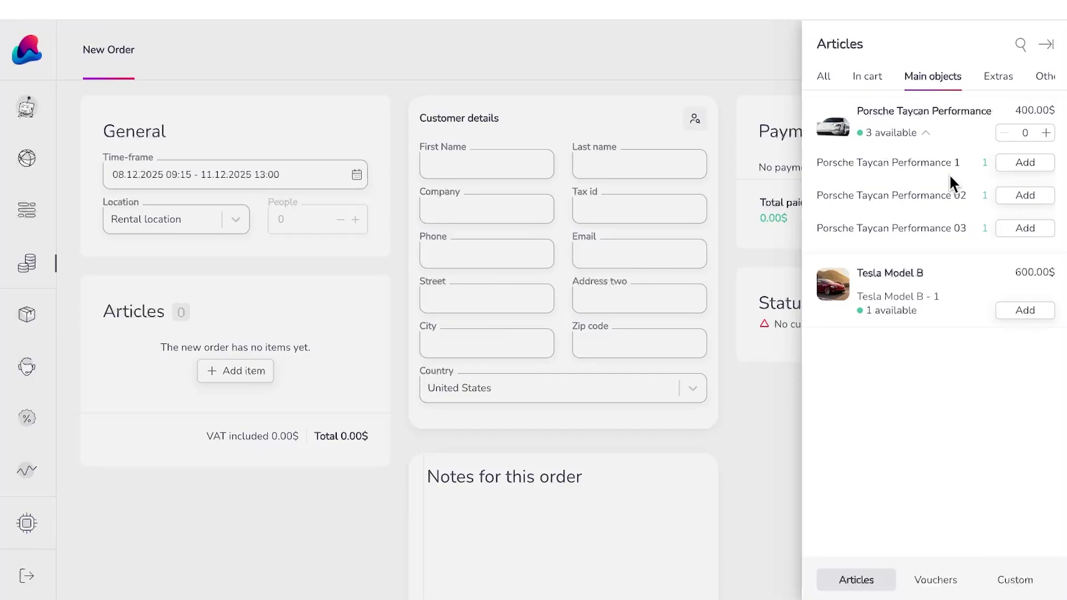
pyautogui.click(1023, 199)
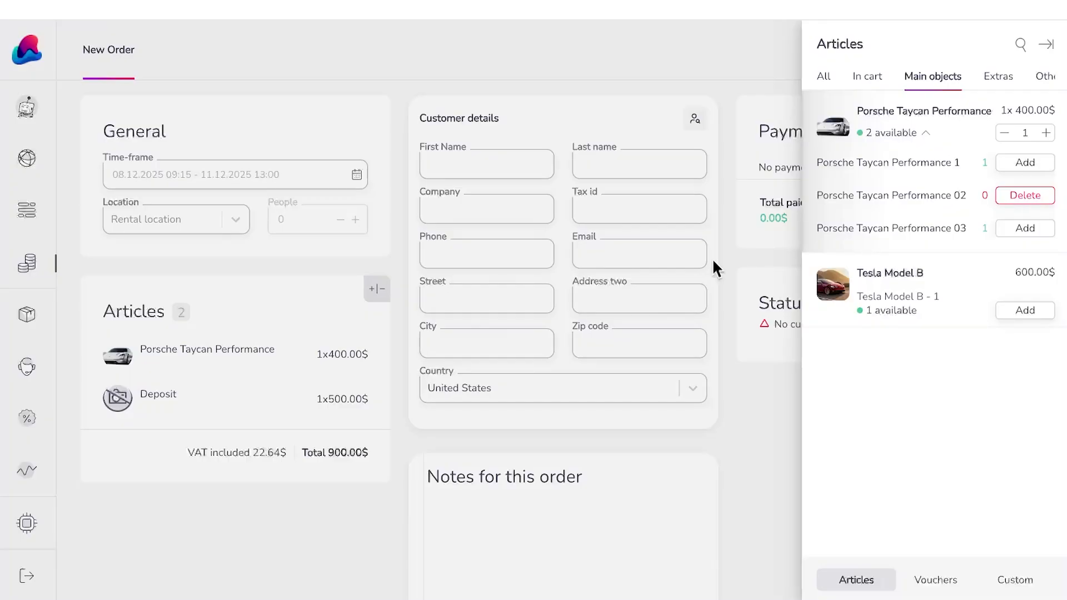
pyautogui.click(1011, 200)
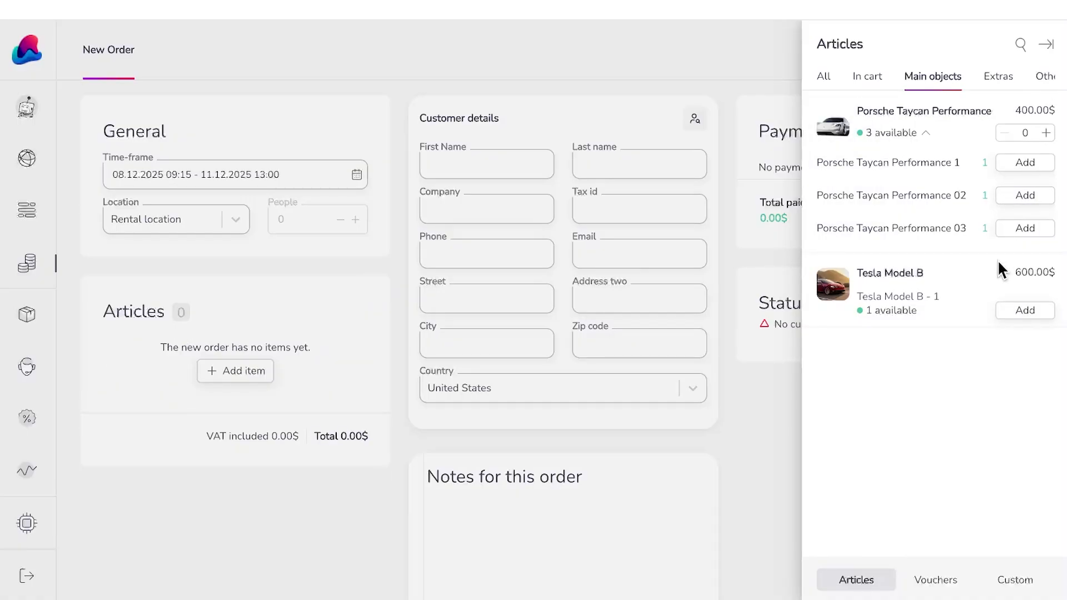
# Step: Add Tesla Model B with its 400 mi package and 500.00$ deposit to the order
pyautogui.click(1036, 317)
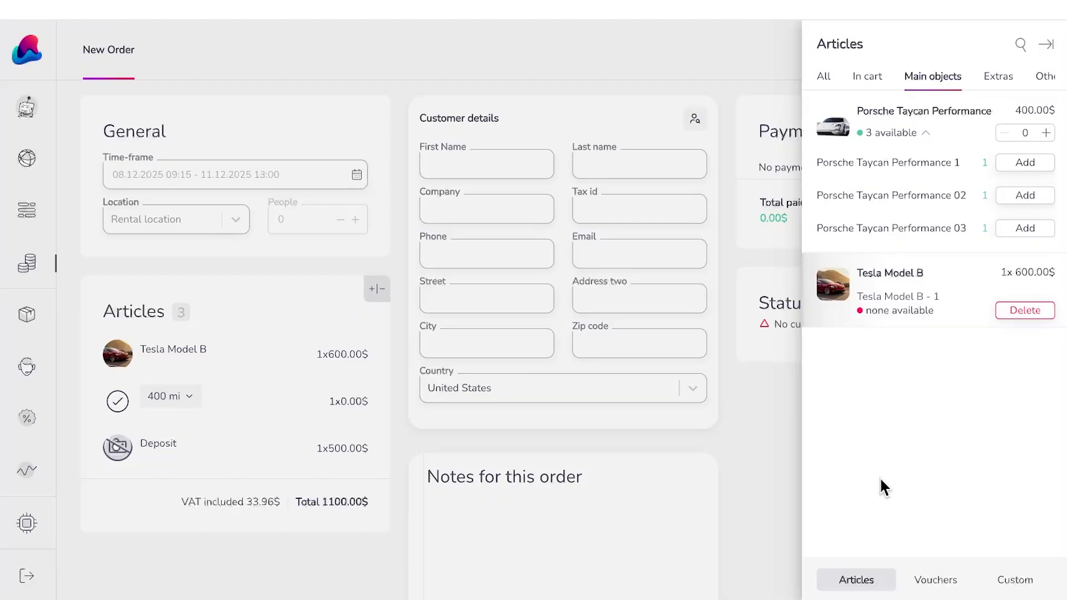
# Step: Add a custom 'Cleaning Fee' item priced 50.00$ at 6% VAT to the order
pyautogui.click(1011, 586)
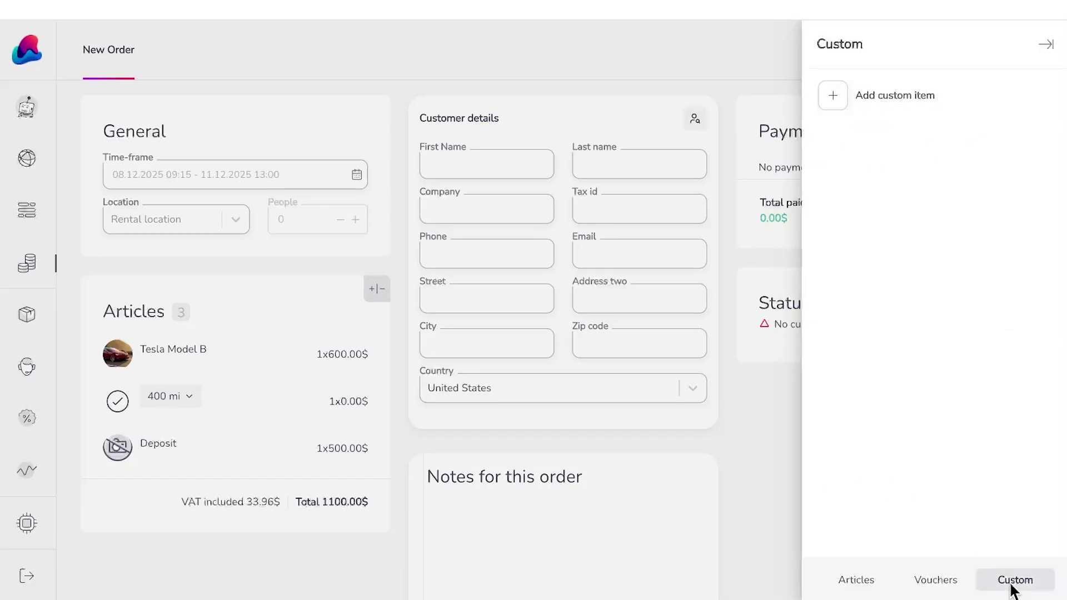
pyautogui.click(900, 105)
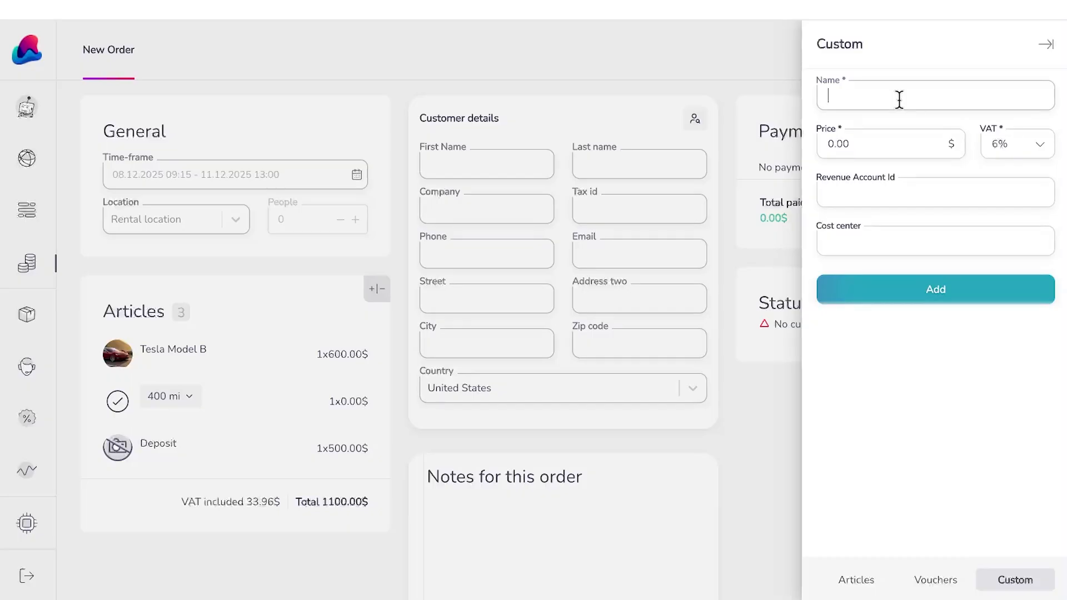
pyautogui.write('Cleaning Fee')
pyautogui.click(893, 134)
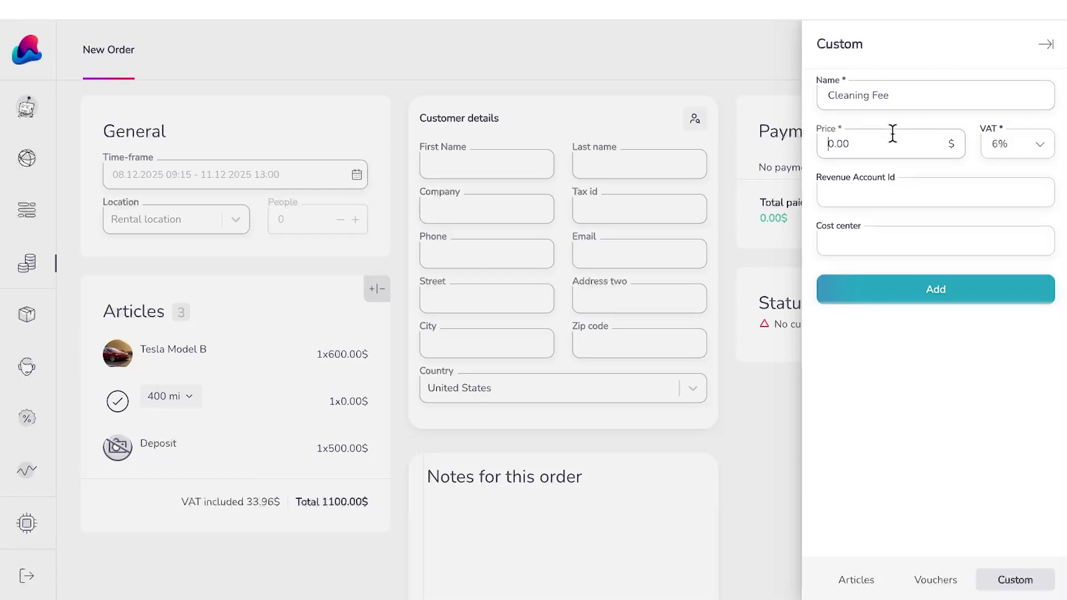
pyautogui.write('50')
pyautogui.click(916, 200)
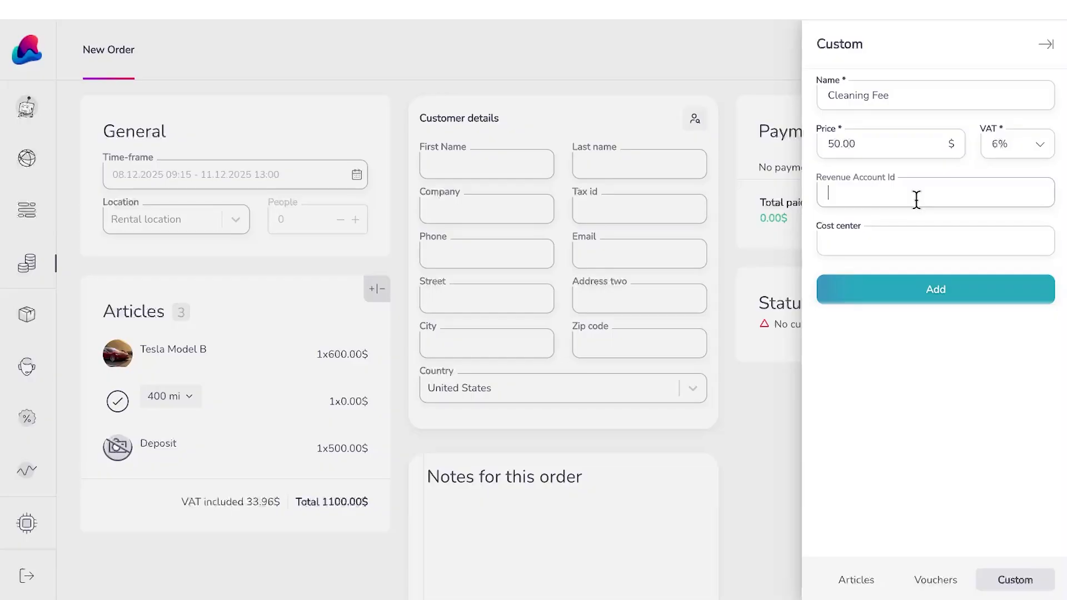
pyautogui.click(1009, 134)
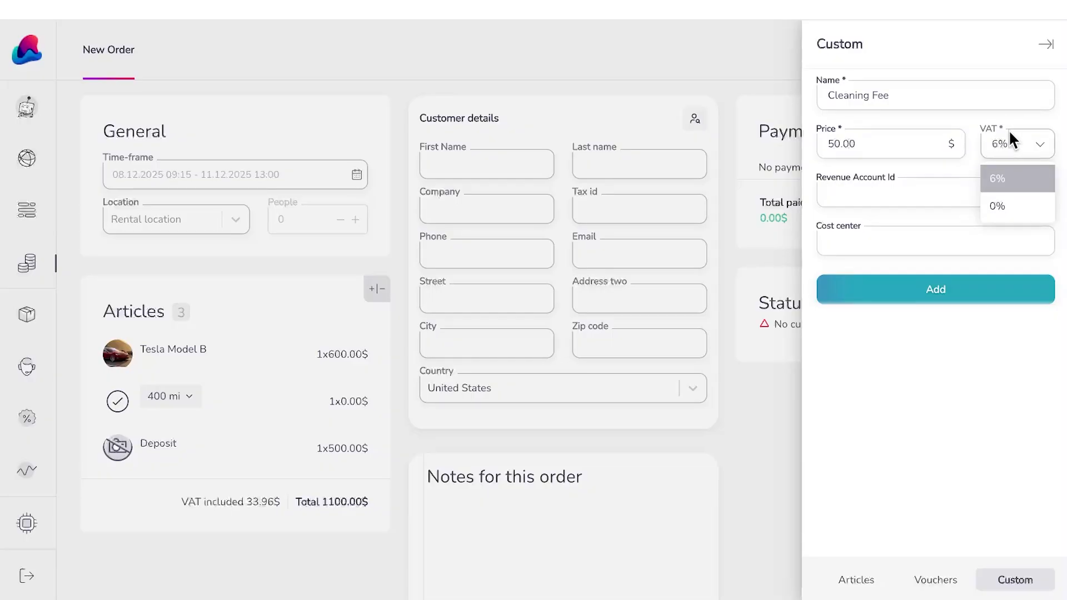
pyautogui.click(1007, 132)
pyautogui.click(923, 291)
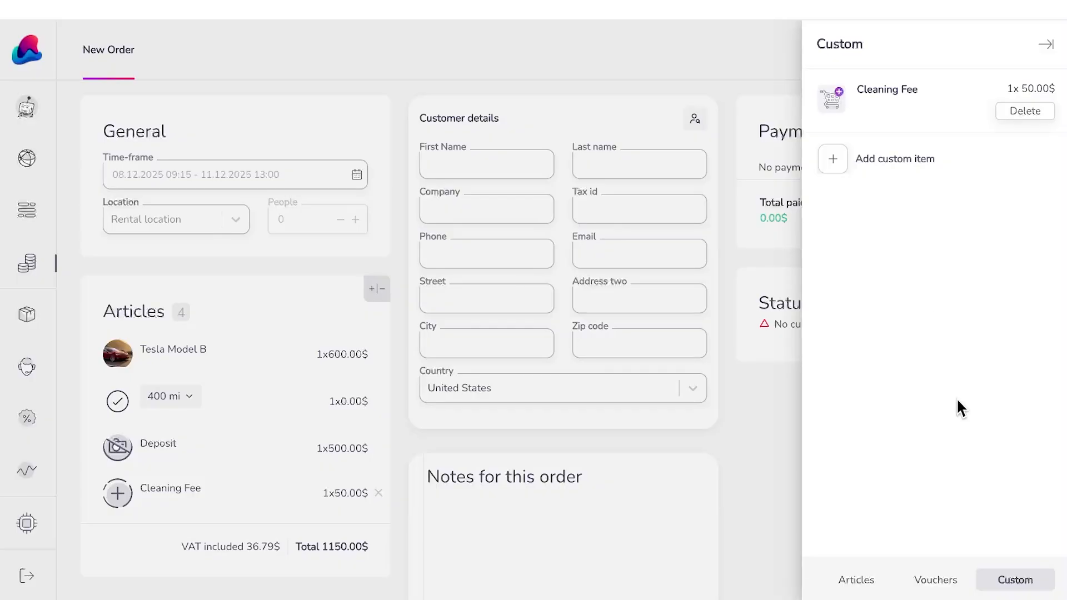
# Step: Try the EARLYBIRD10 voucher, then remove it so no voucher is applied
pyautogui.click(928, 579)
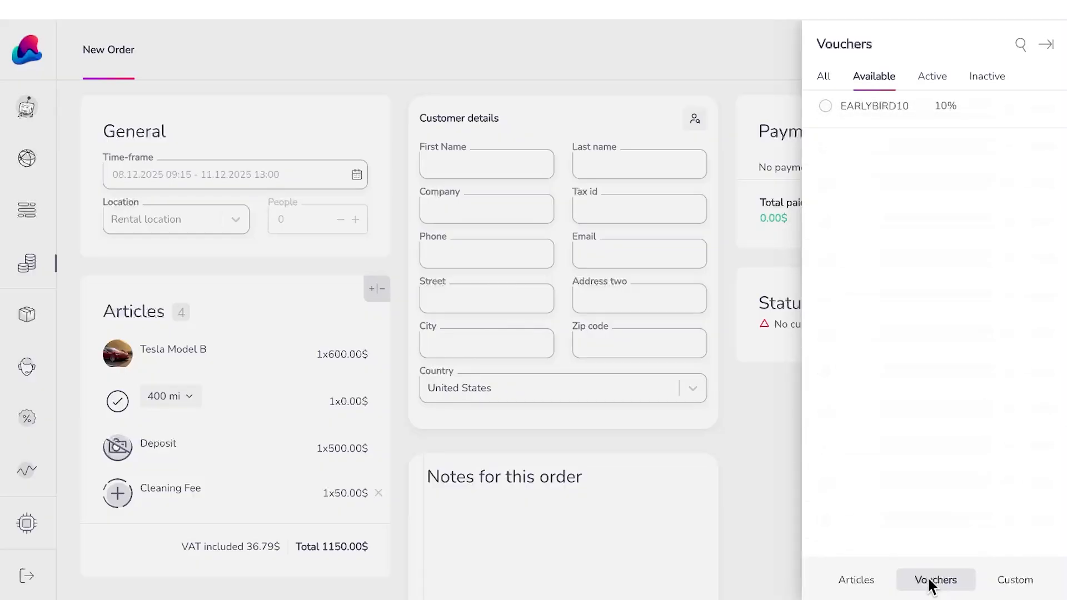
pyautogui.click(865, 106)
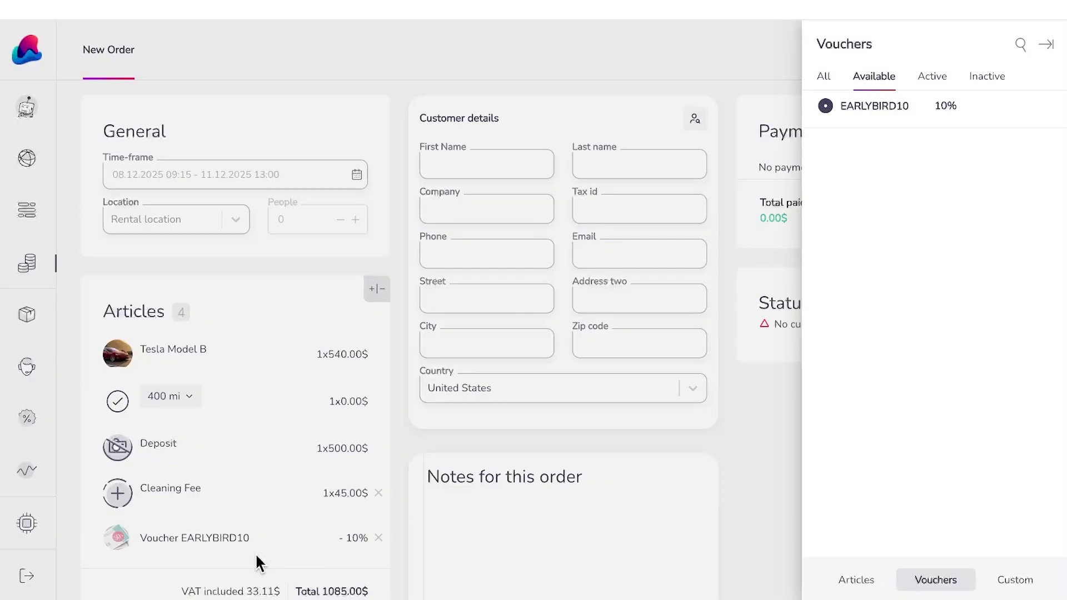
pyautogui.click(872, 109)
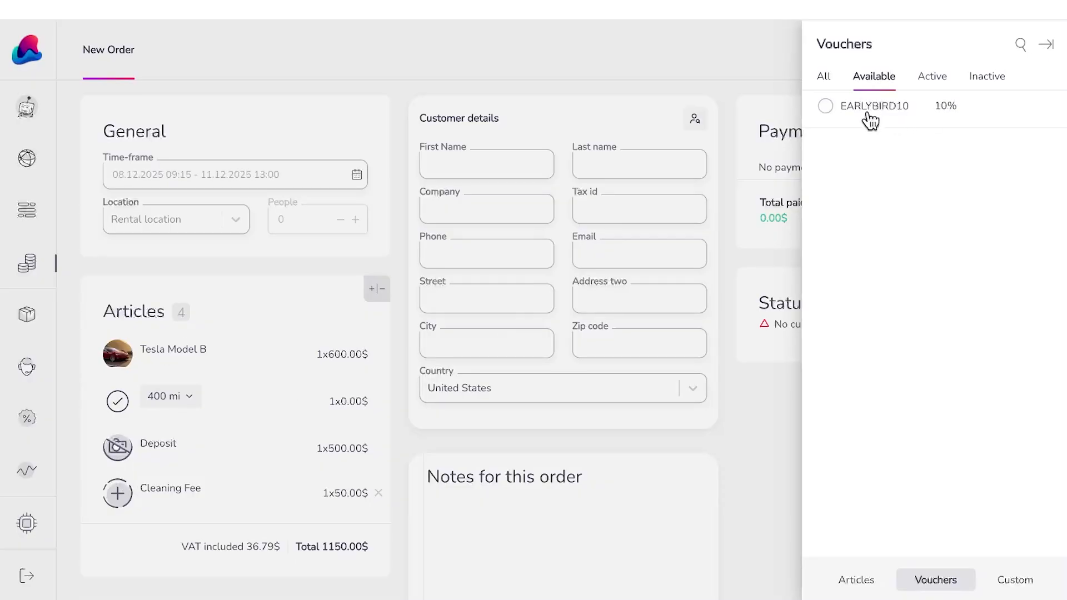
pyautogui.click(363, 344)
# Step: Change the Tesla Model B price to 450.00$, bringing the order total to 1000.00$
pyautogui.click(355, 354)
pyautogui.doubleClick(340, 351)
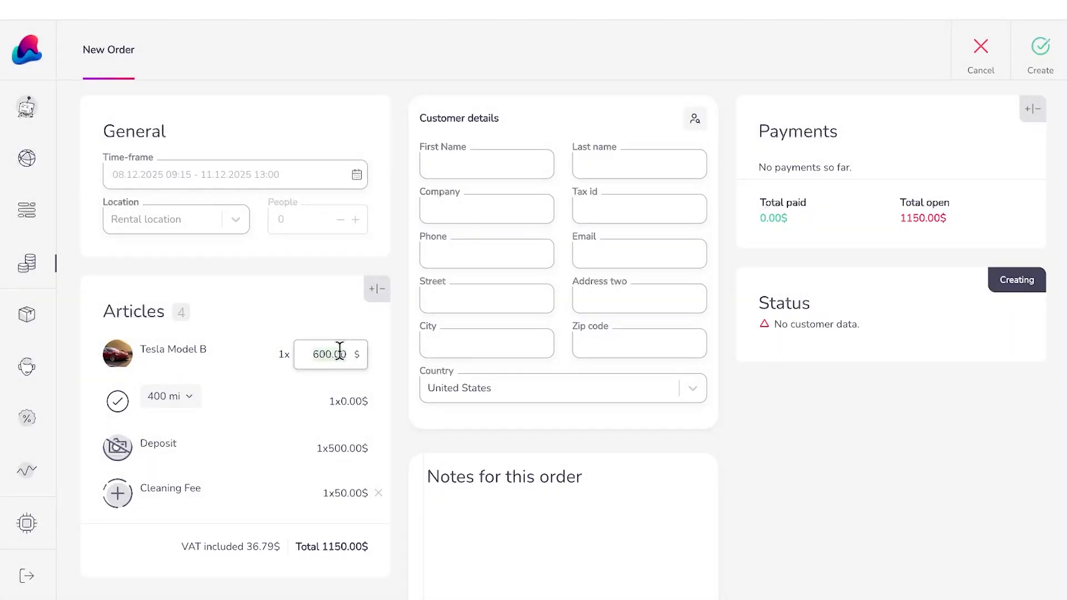
pyautogui.write('600')
pyautogui.press('Return')
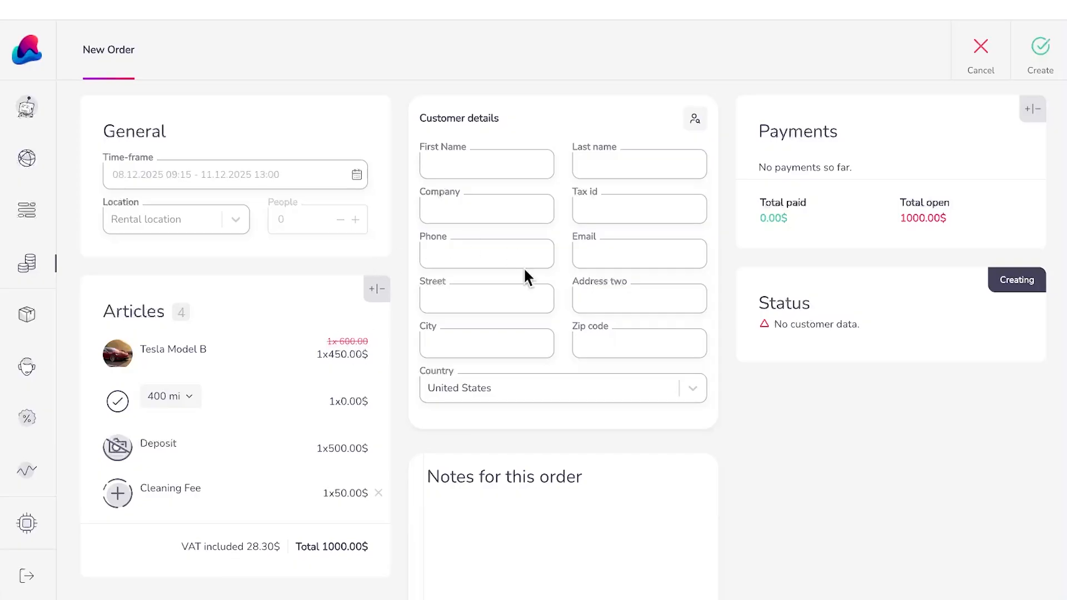
pyautogui.scroll(-1, 489, 299)
pyautogui.scroll(1, 492, 288)
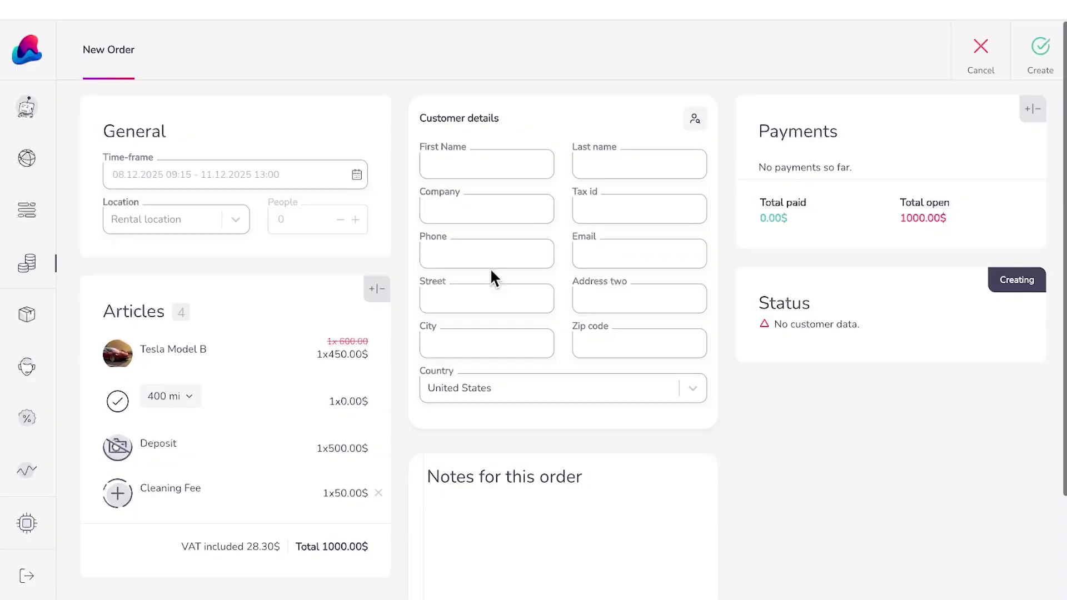
# Step: Autofill the customer's contact details and link the order to the existing customer record
pyautogui.click(471, 166)
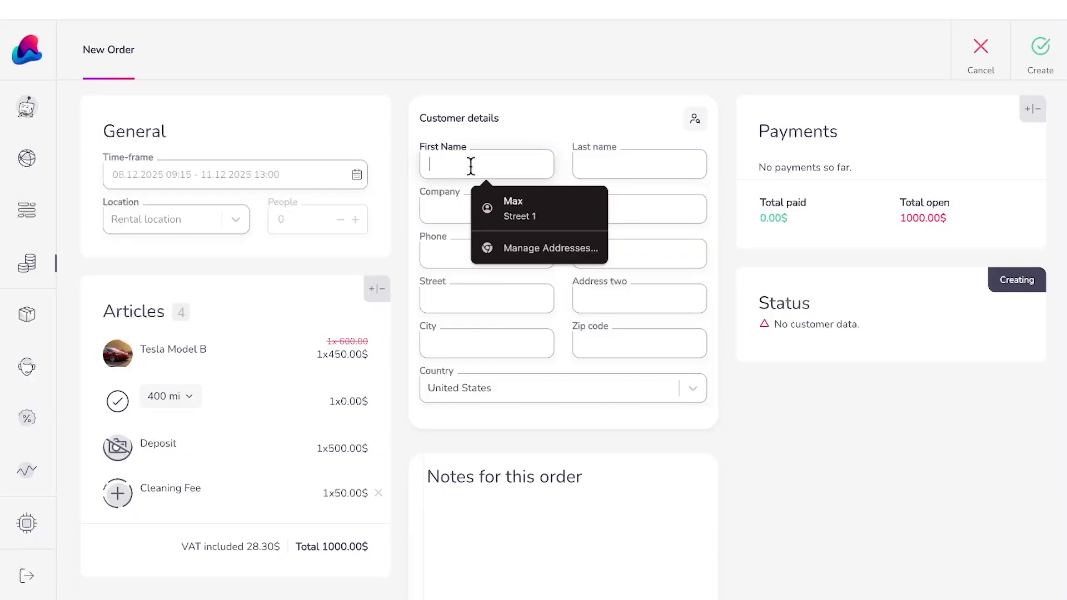
pyautogui.click(519, 216)
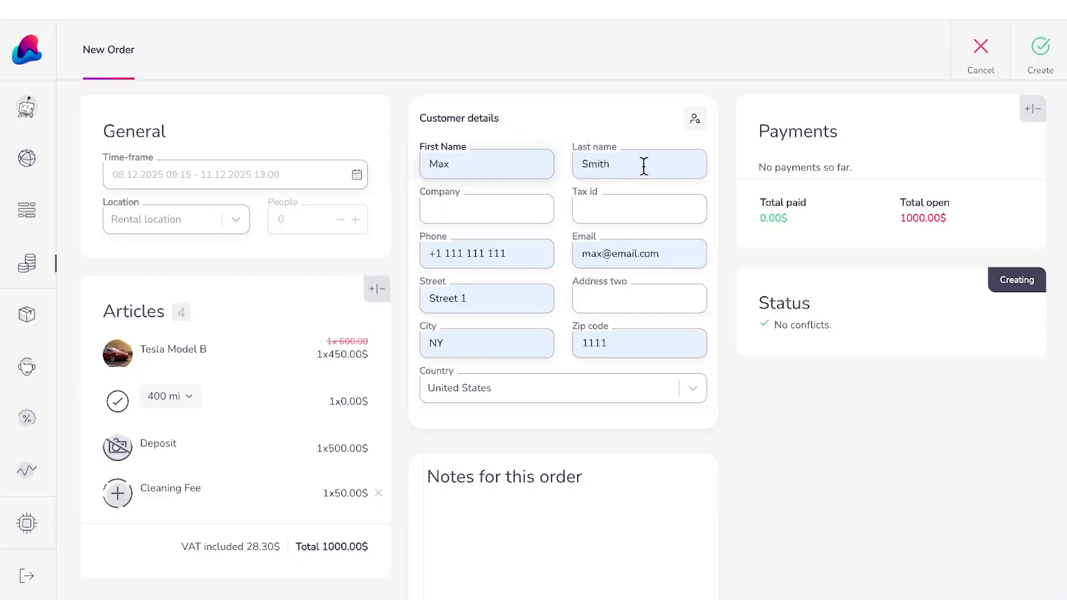
pyautogui.click(699, 121)
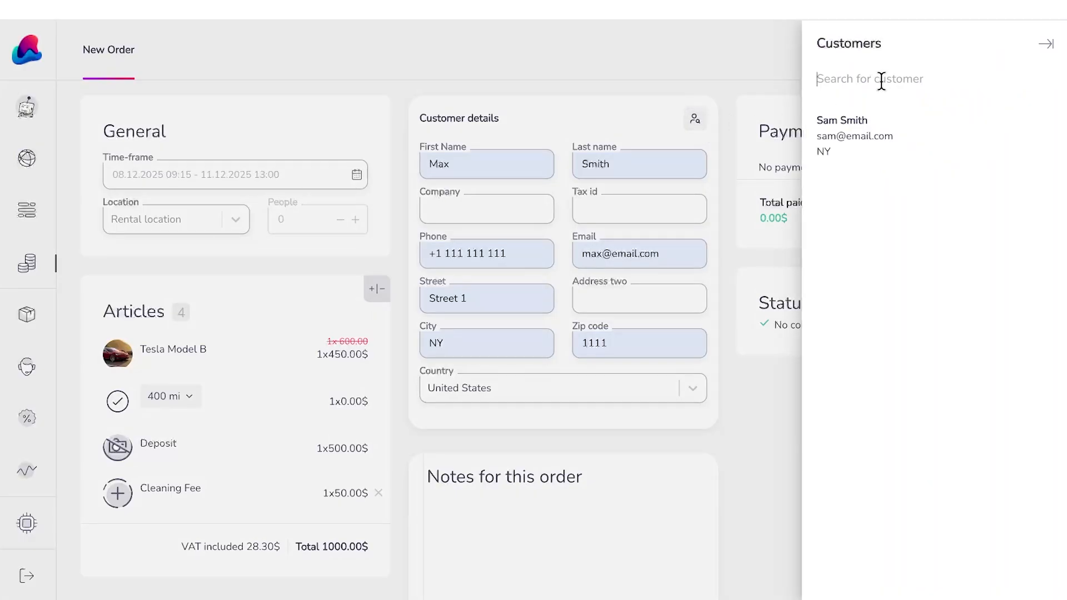
pyautogui.click(887, 130)
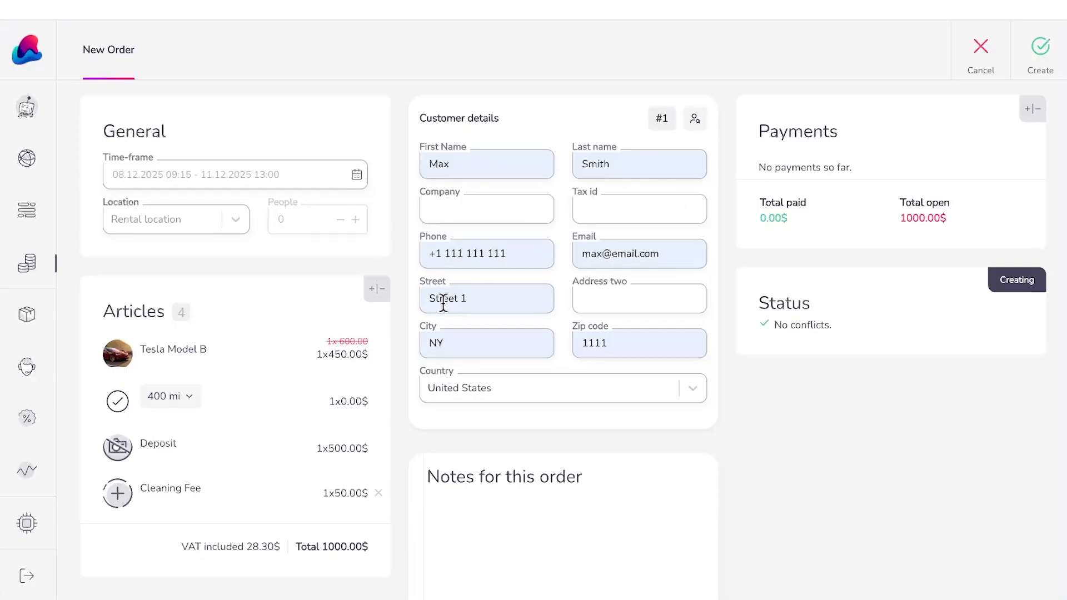
pyautogui.scroll(-2, 443, 303)
pyautogui.scroll(2, 443, 303)
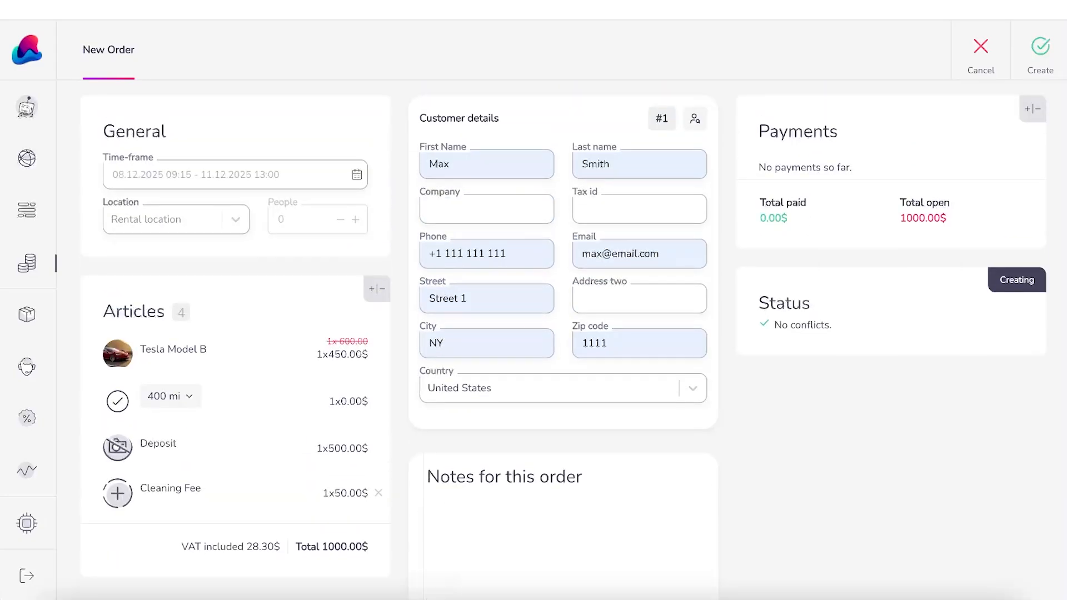
pyautogui.scroll(-1, 455, 488)
# Step: Add the order note 'Very nice customer, will be picking the car up with their daughter.'
pyautogui.click(451, 500)
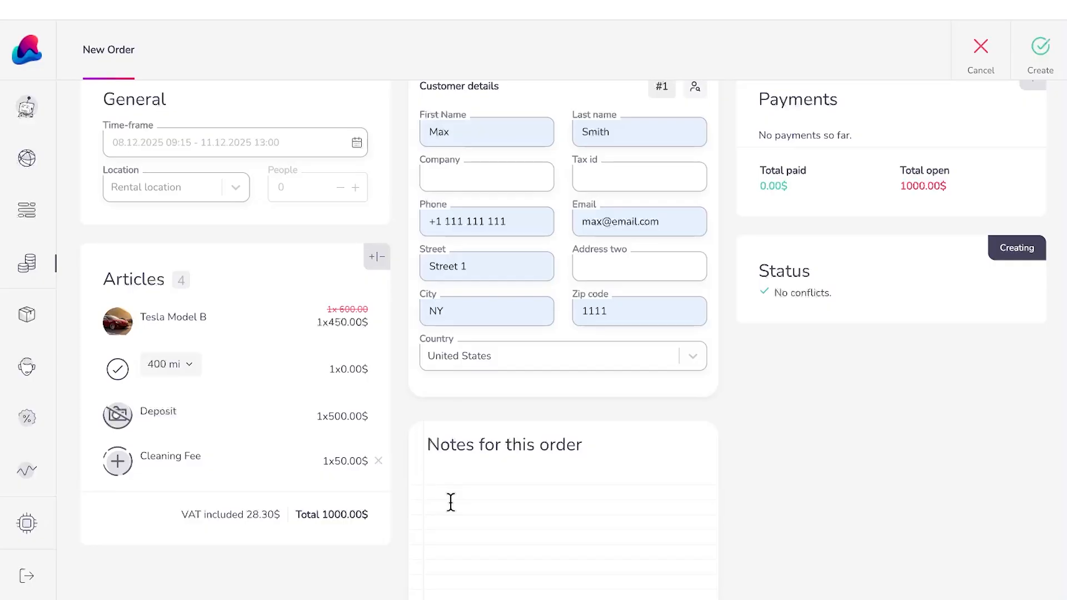
pyautogui.write('Very nice customer, will be picking the c')
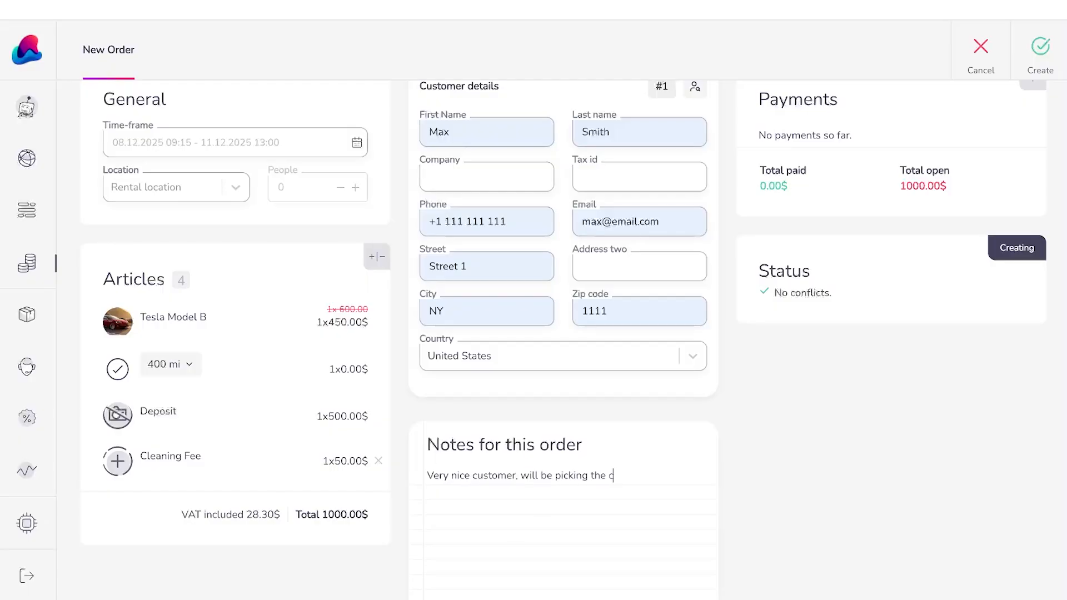
pyautogui.write('ar up with their daughter.')
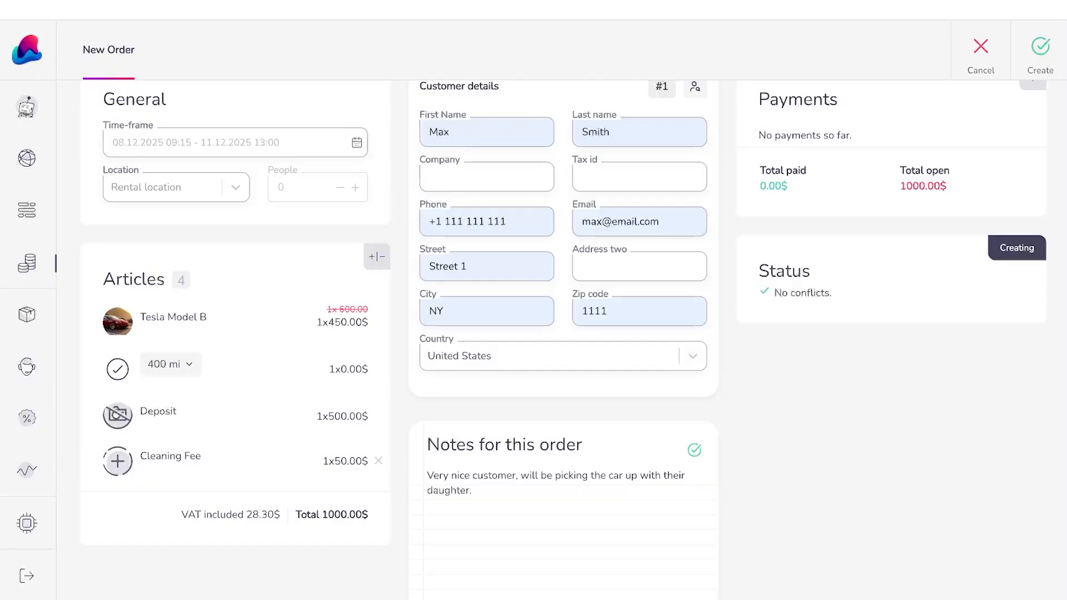
pyautogui.scroll(1, 858, 308)
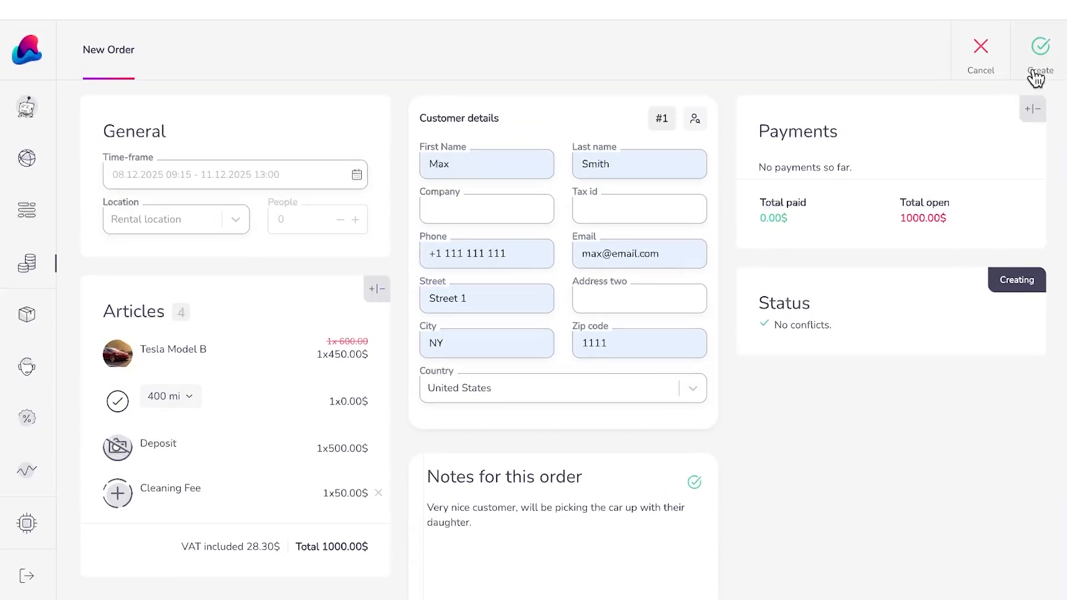
# Step: Create the order and attach a Driver's License Number data form to it
pyautogui.click(1027, 54)
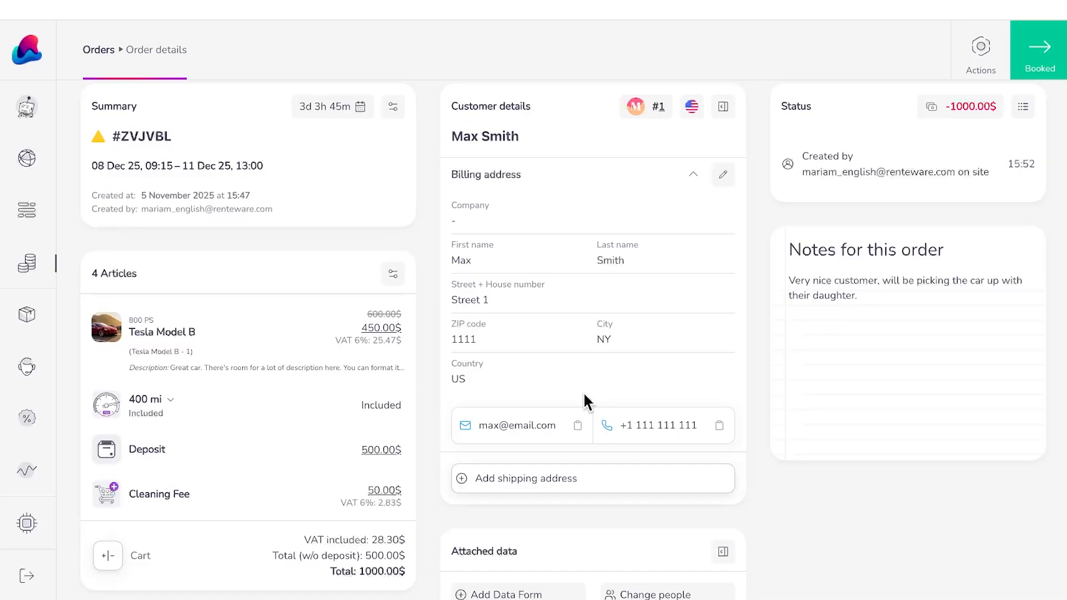
pyautogui.scroll(-1, 578, 409)
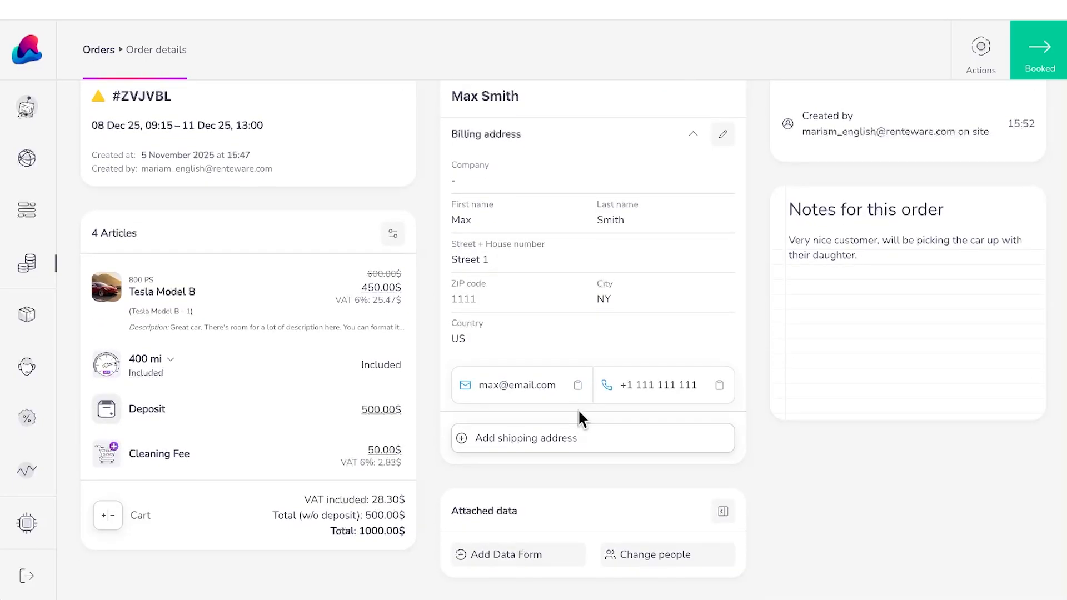
pyautogui.click(516, 562)
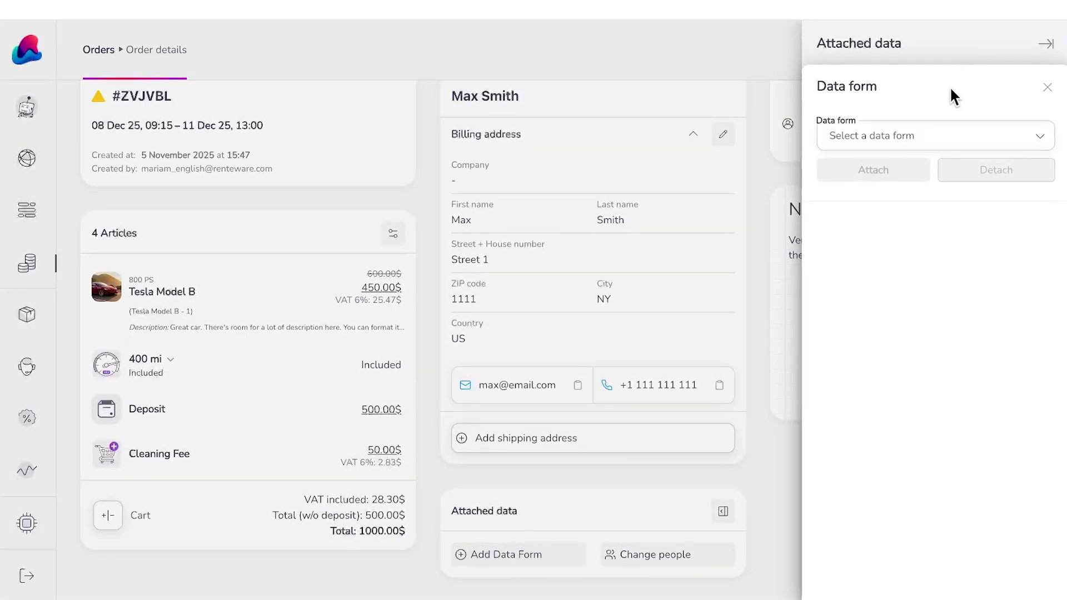
pyautogui.click(927, 132)
pyautogui.click(921, 190)
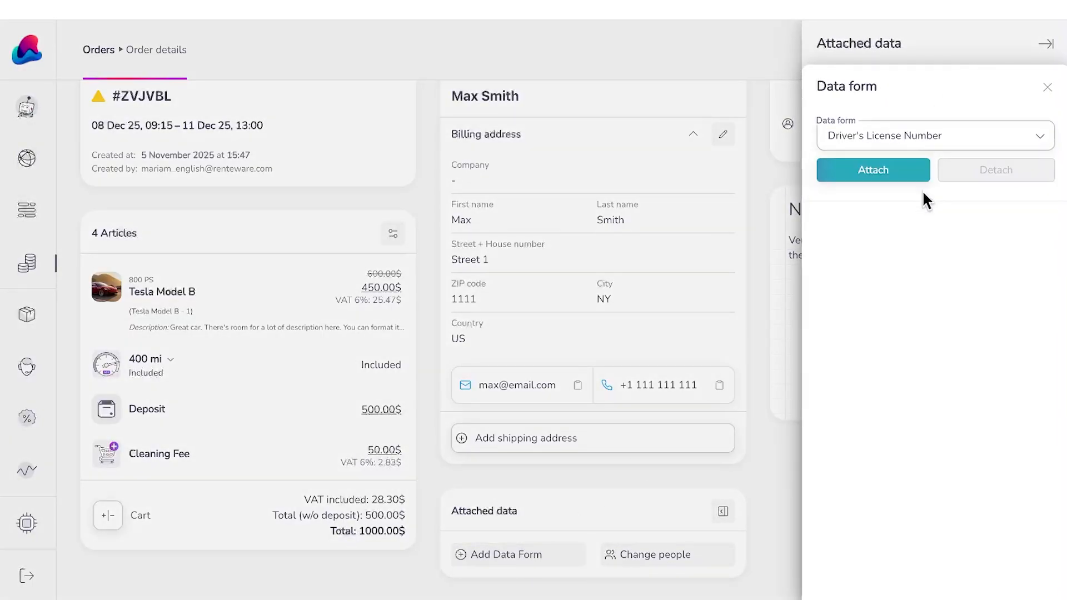
pyautogui.click(907, 175)
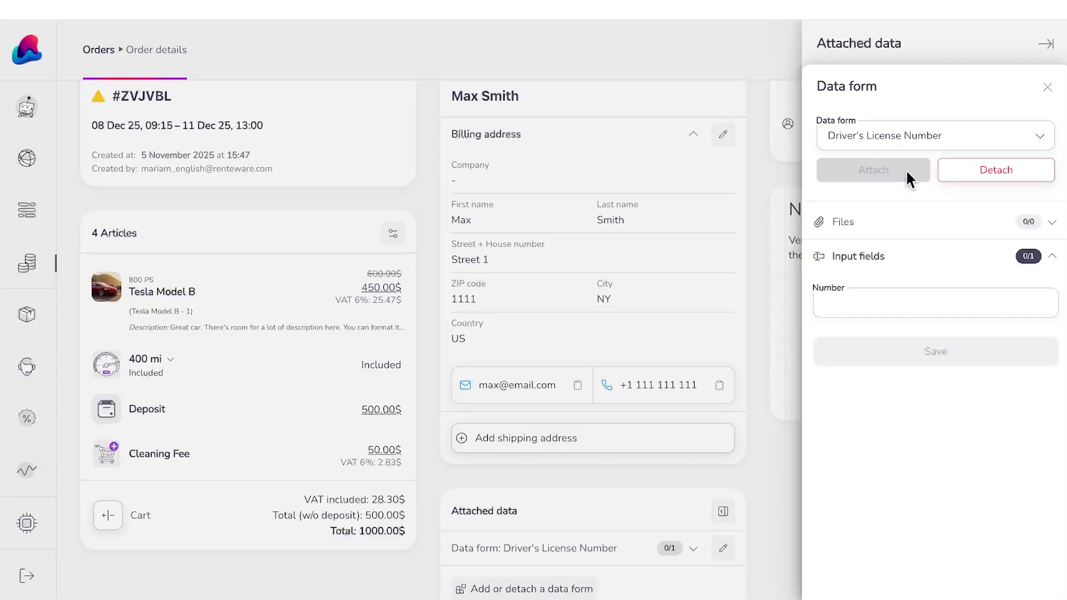
# Step: Enter and save the driver's licence number, then close the data panel
pyautogui.click(869, 306)
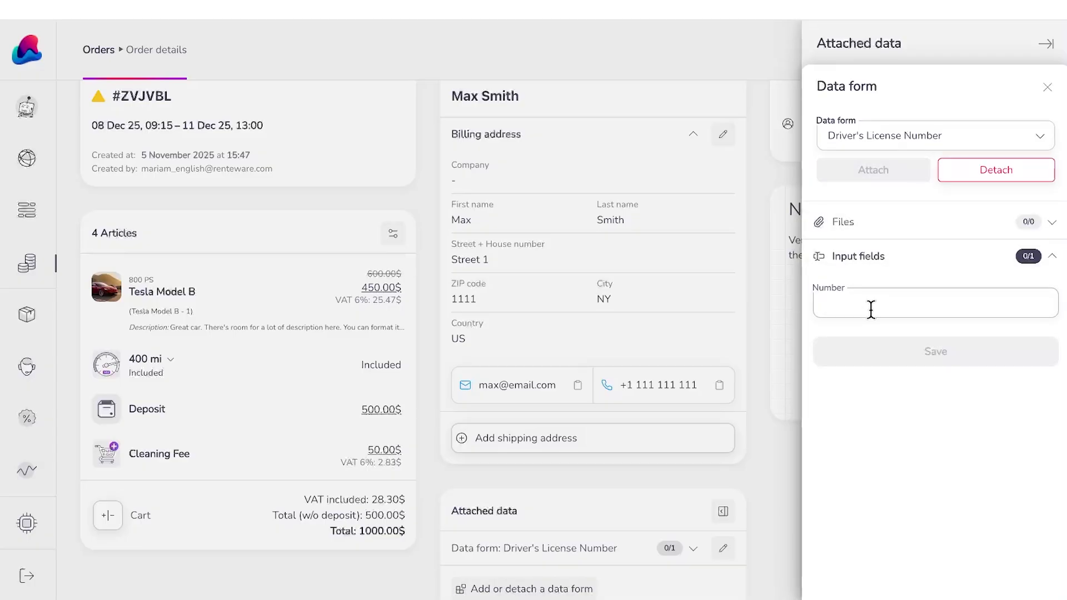
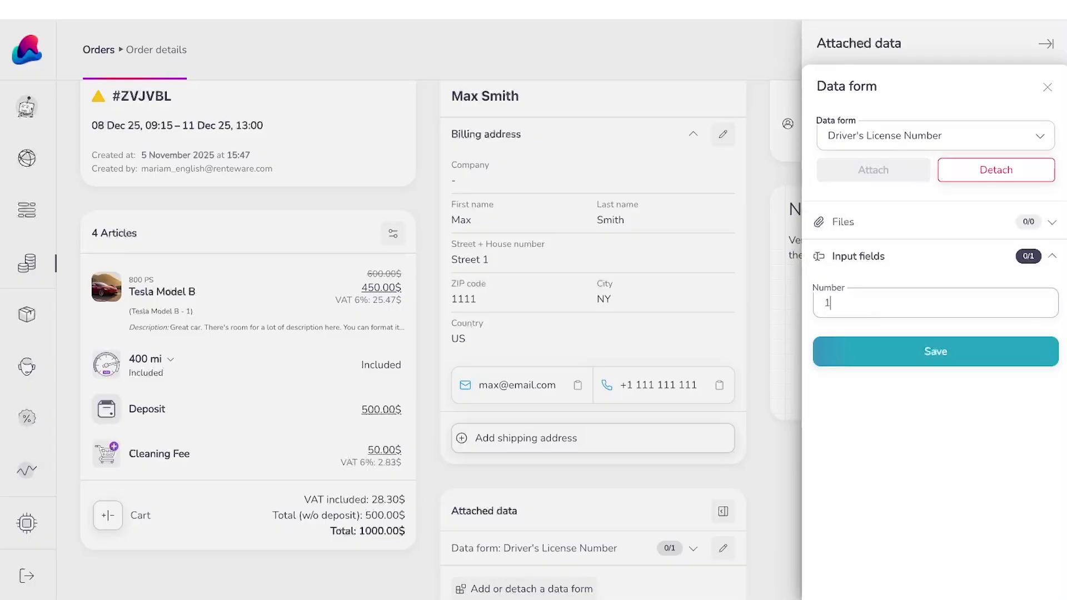
pyautogui.click(907, 353)
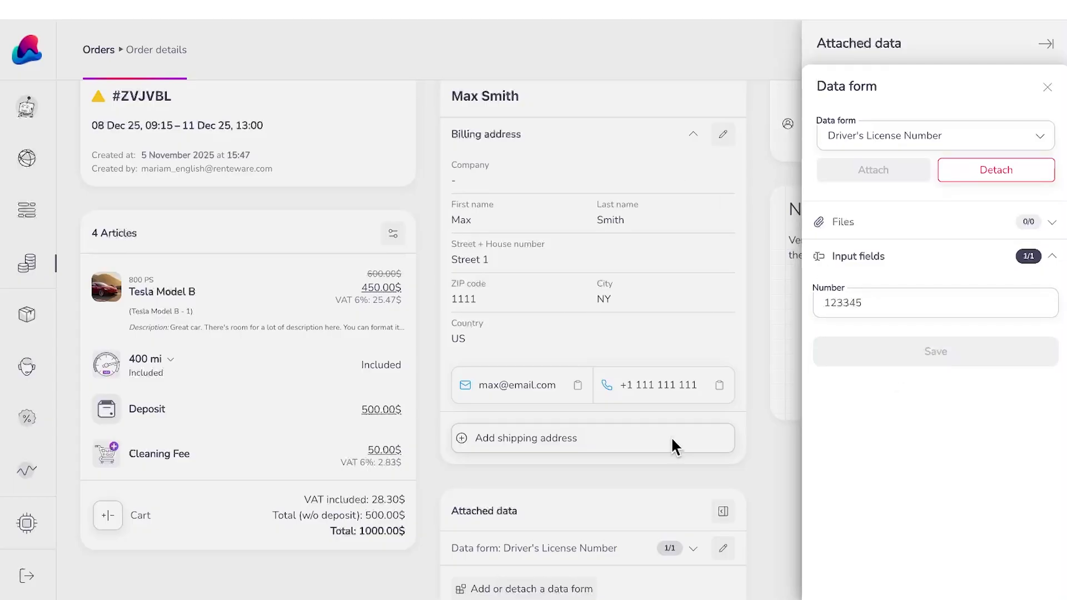
pyautogui.click(789, 470)
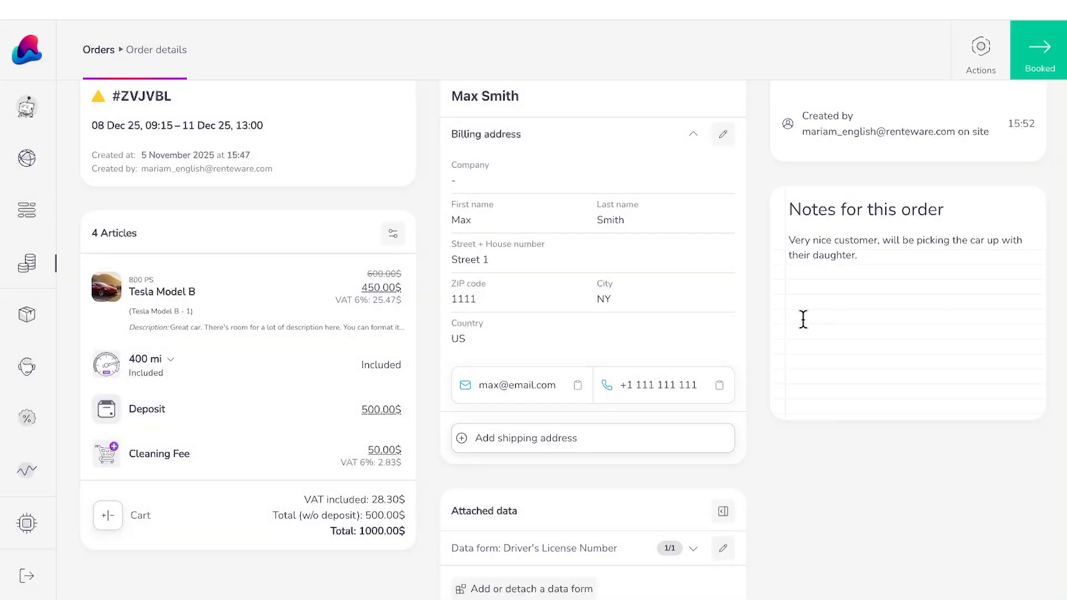
pyautogui.scroll(1, 802, 316)
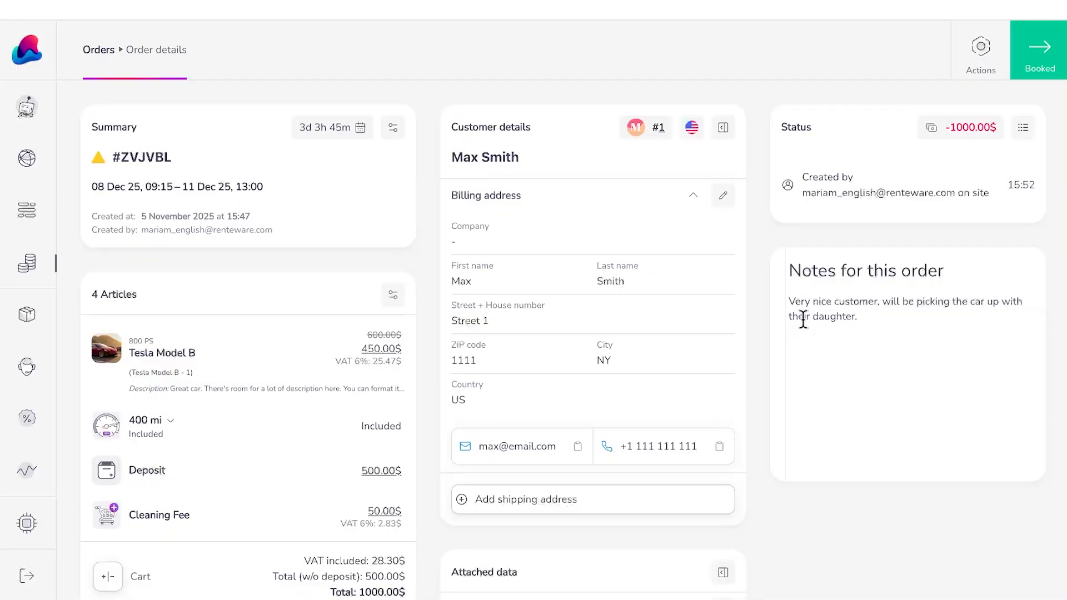
pyautogui.click(975, 75)
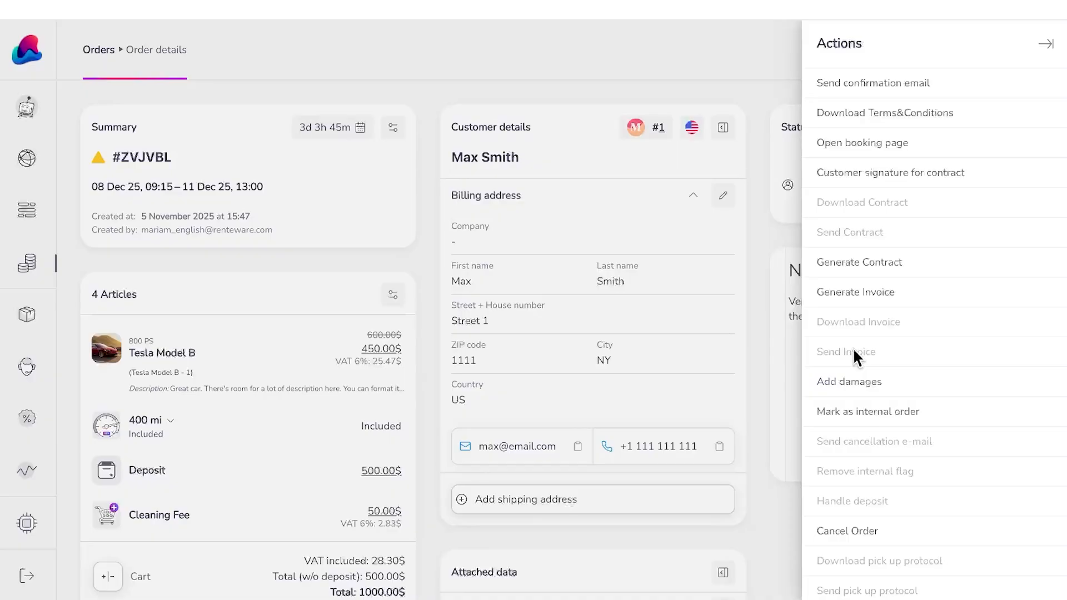
pyautogui.click(918, 86)
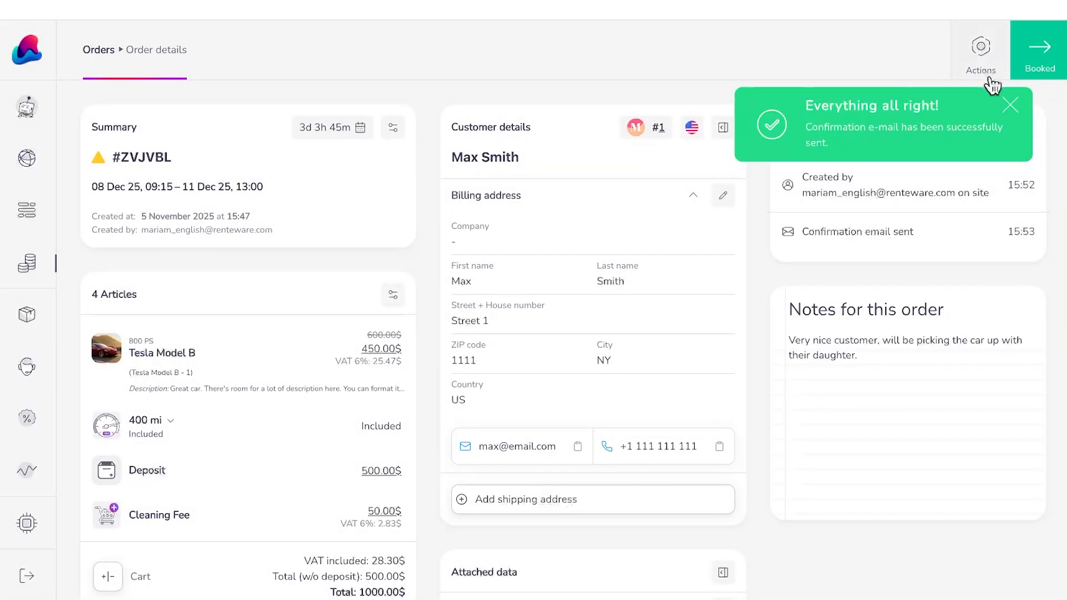
pyautogui.click(1009, 106)
pyautogui.click(957, 59)
pyautogui.click(891, 139)
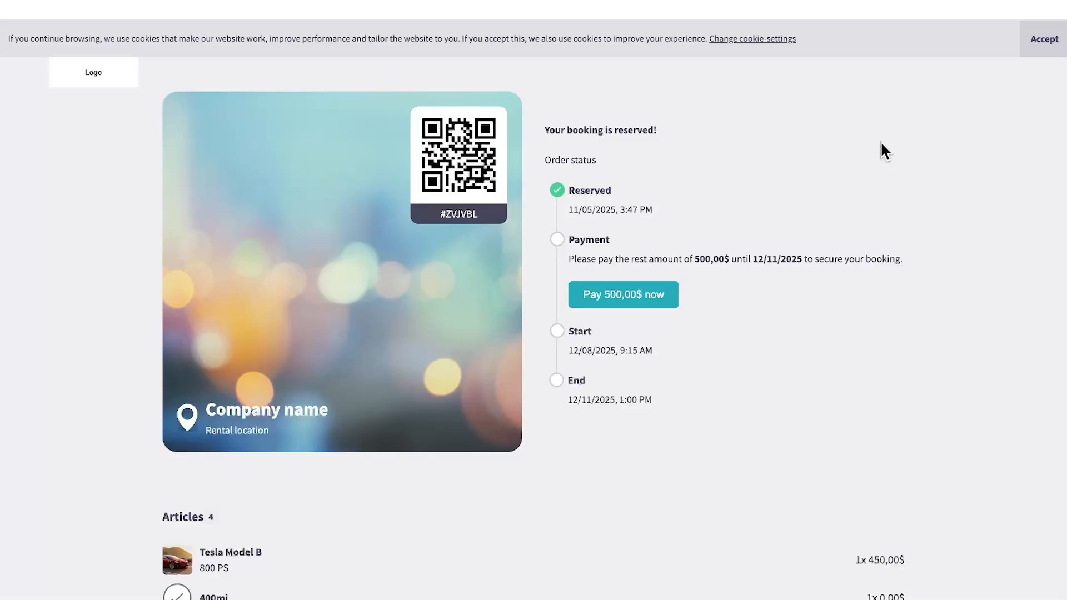
# Step: Preview paying the outstanding 500,00$ on the booking page to see the credit card and PayPal options
pyautogui.click(658, 279)
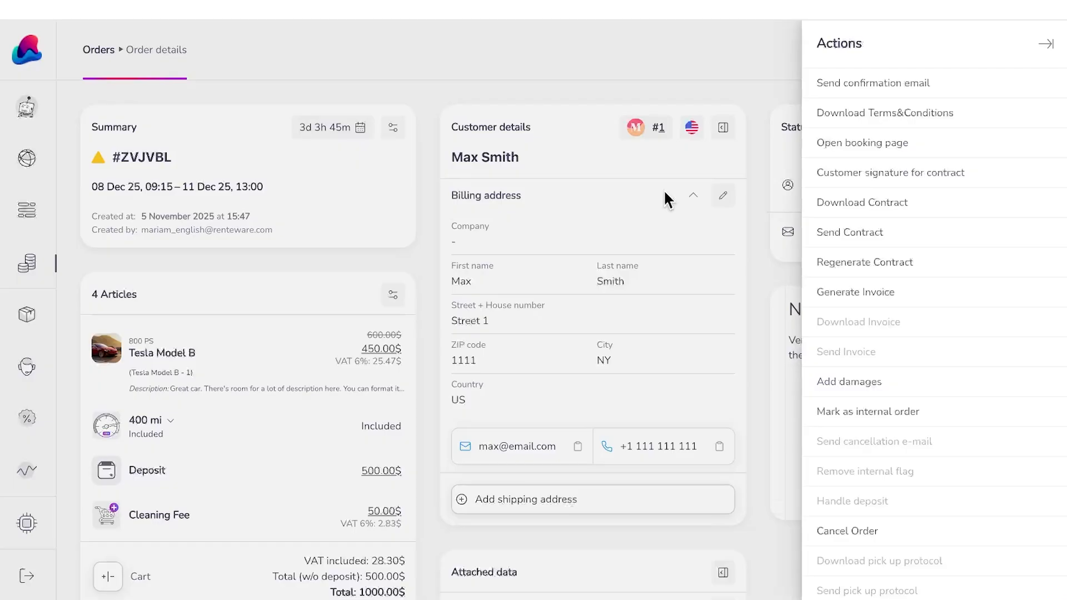
# Step: Inspect the payment handling and payments record for the -1000.00$ balance without adding a payment
pyautogui.click(665, 192)
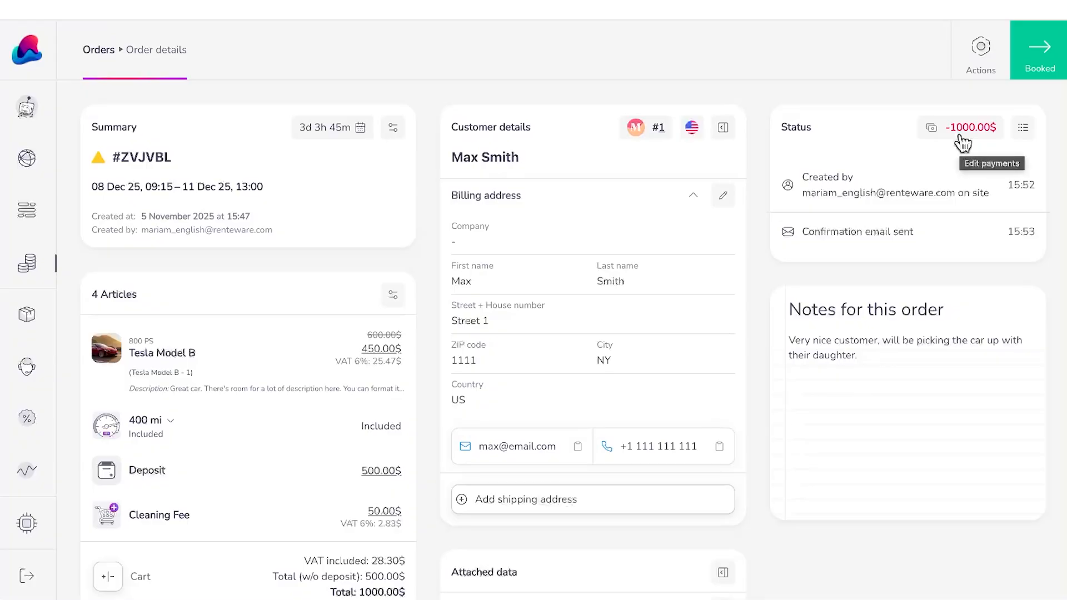
pyautogui.click(960, 159)
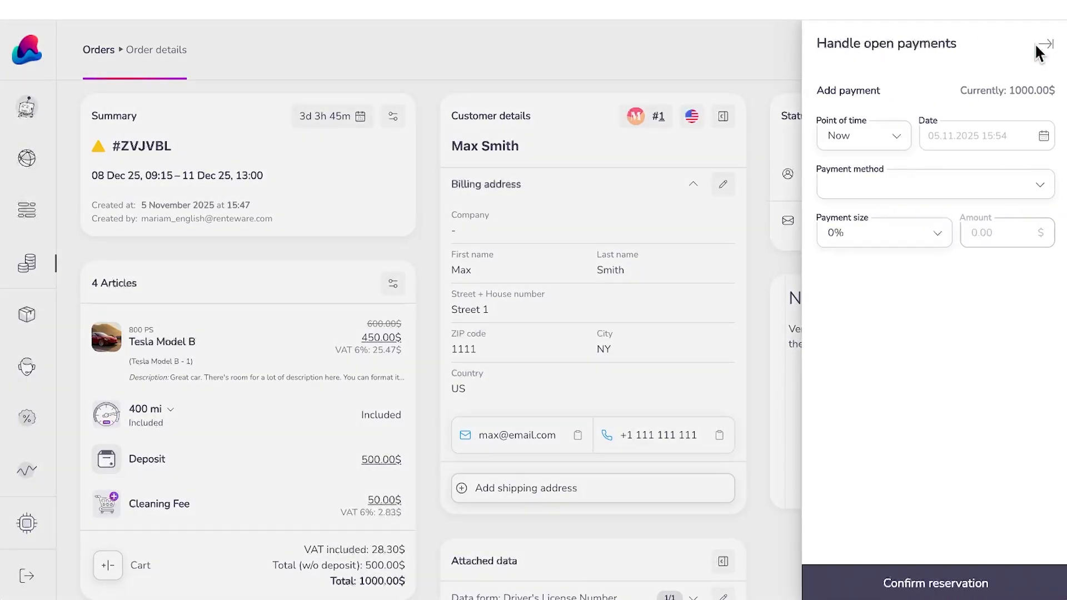
pyautogui.click(918, 172)
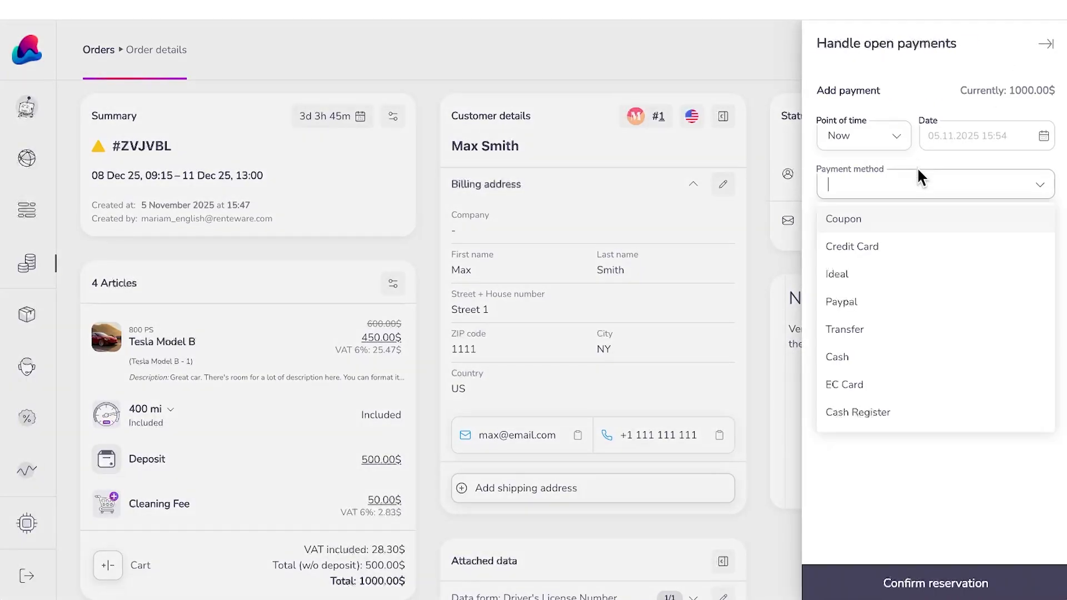
pyautogui.click(692, 96)
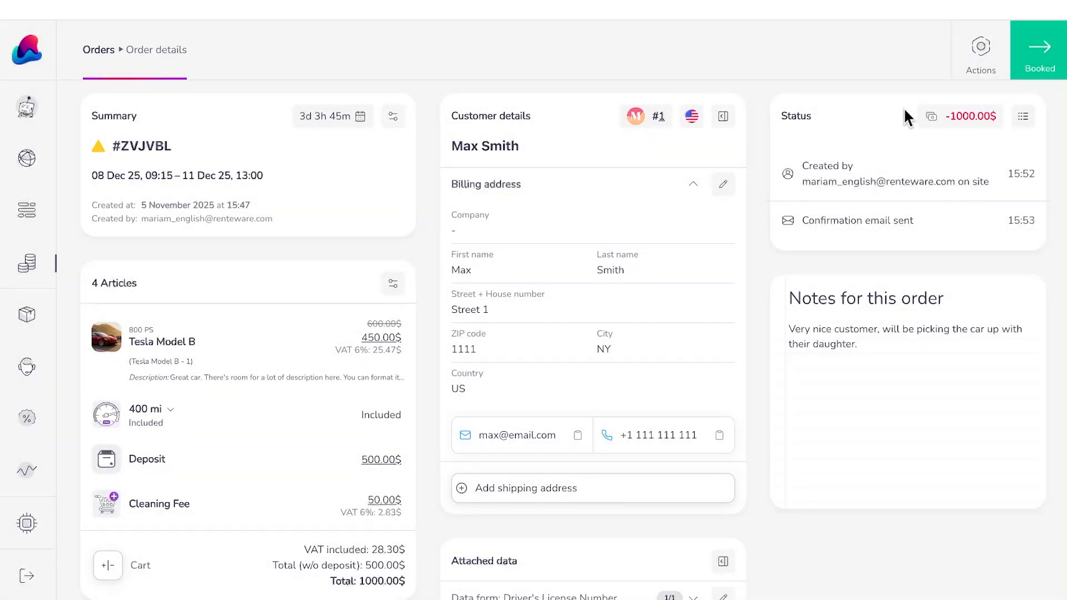
pyautogui.click(967, 128)
pyautogui.click(1012, 49)
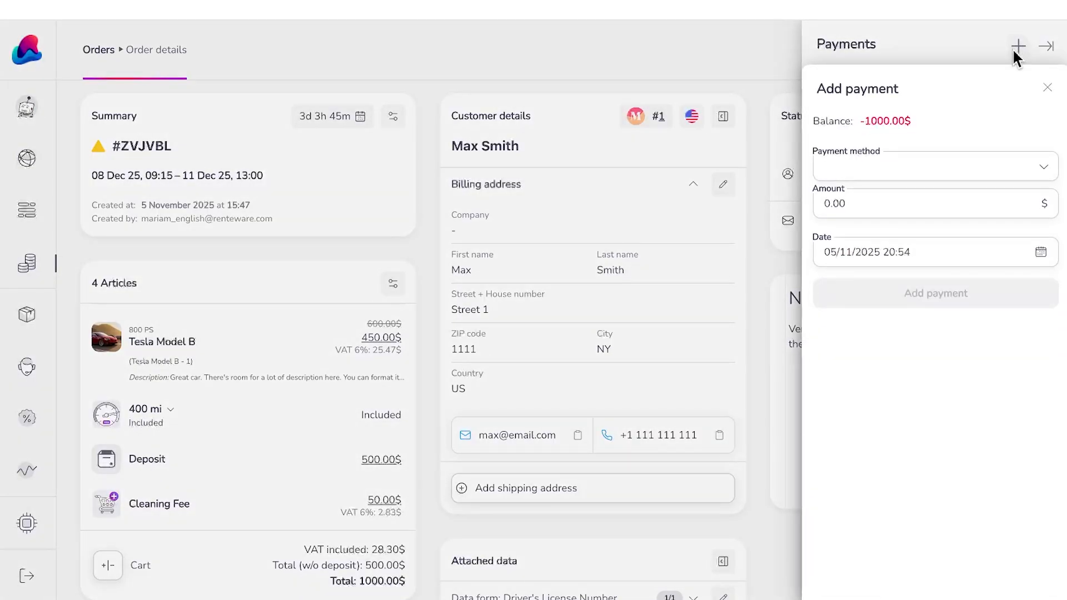
pyautogui.click(738, 145)
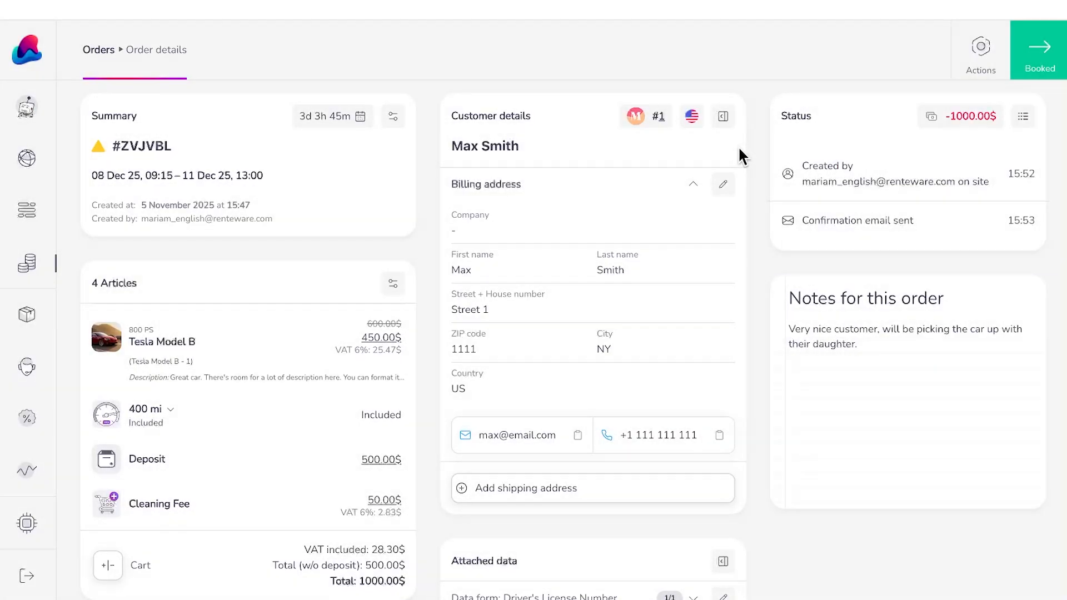
# Step: Confirm the reservation with a 100% payment of 1000.00$ by Transfer
pyautogui.click(1036, 70)
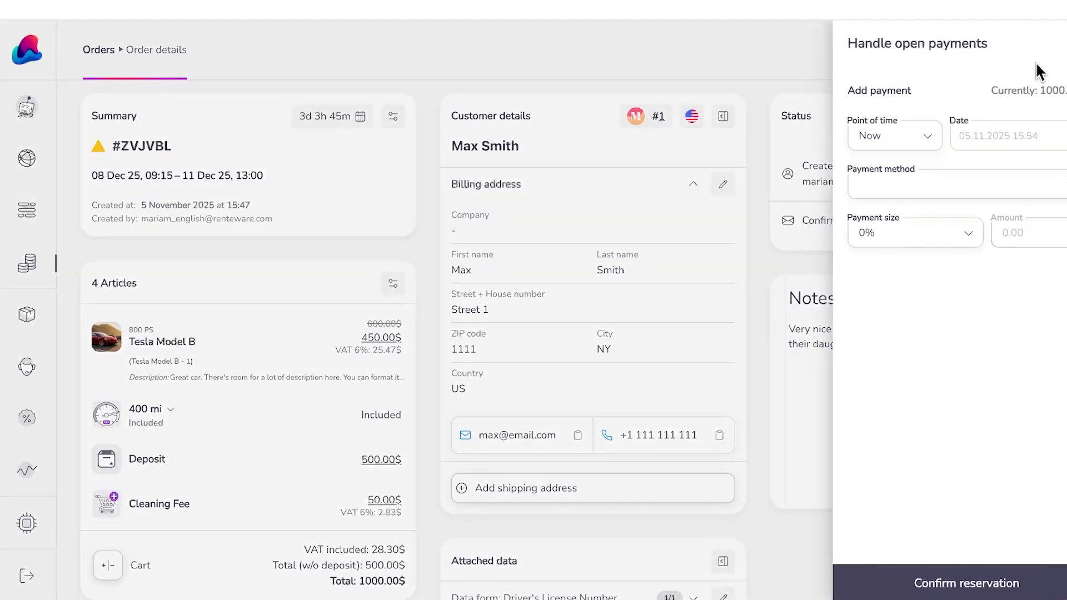
pyautogui.click(948, 182)
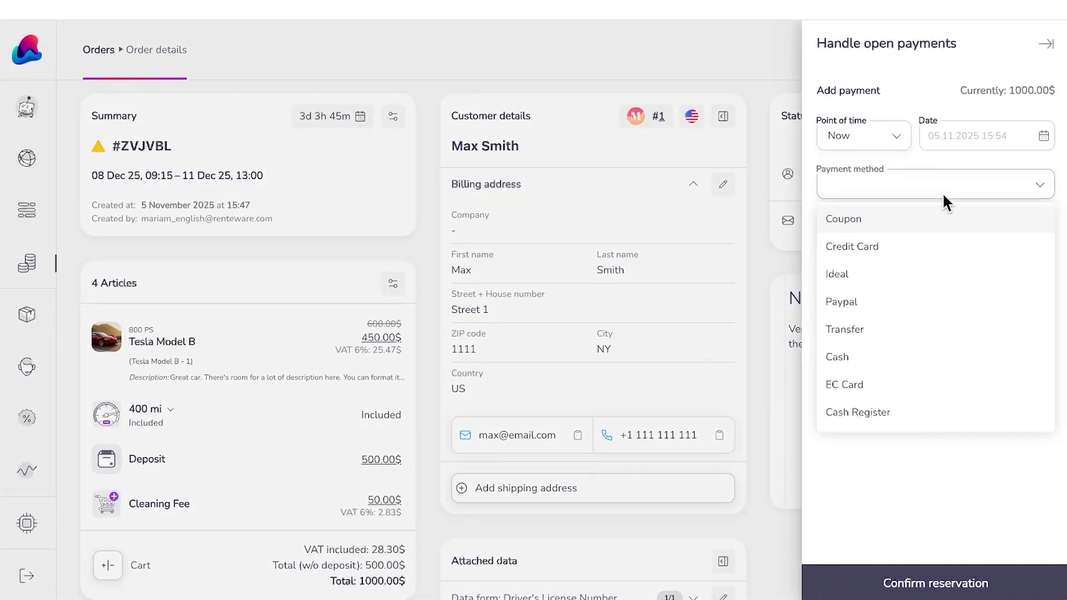
pyautogui.click(893, 334)
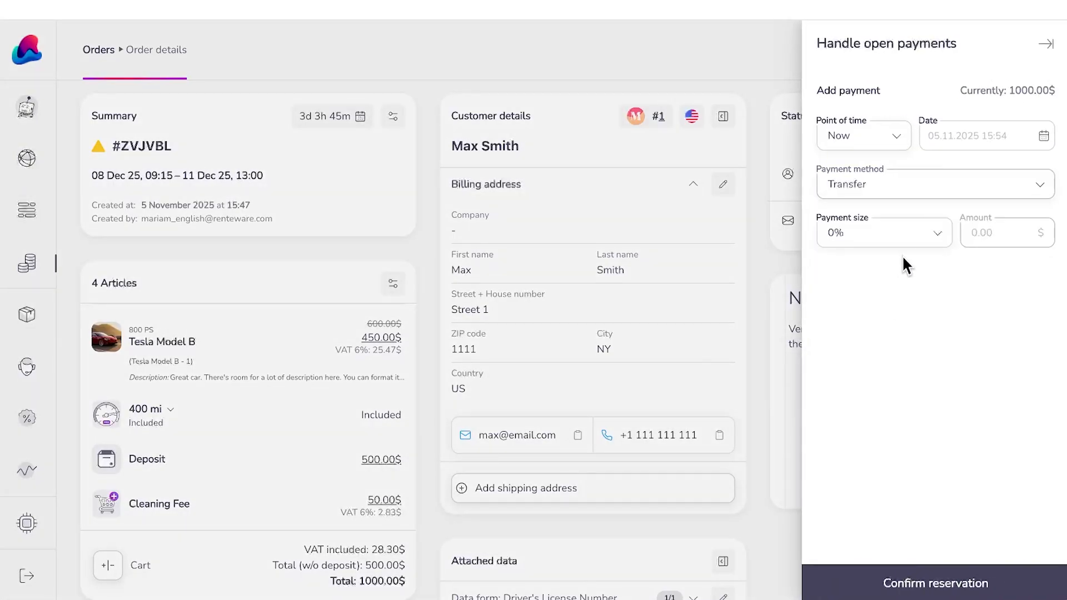
pyautogui.click(913, 233)
pyautogui.click(898, 292)
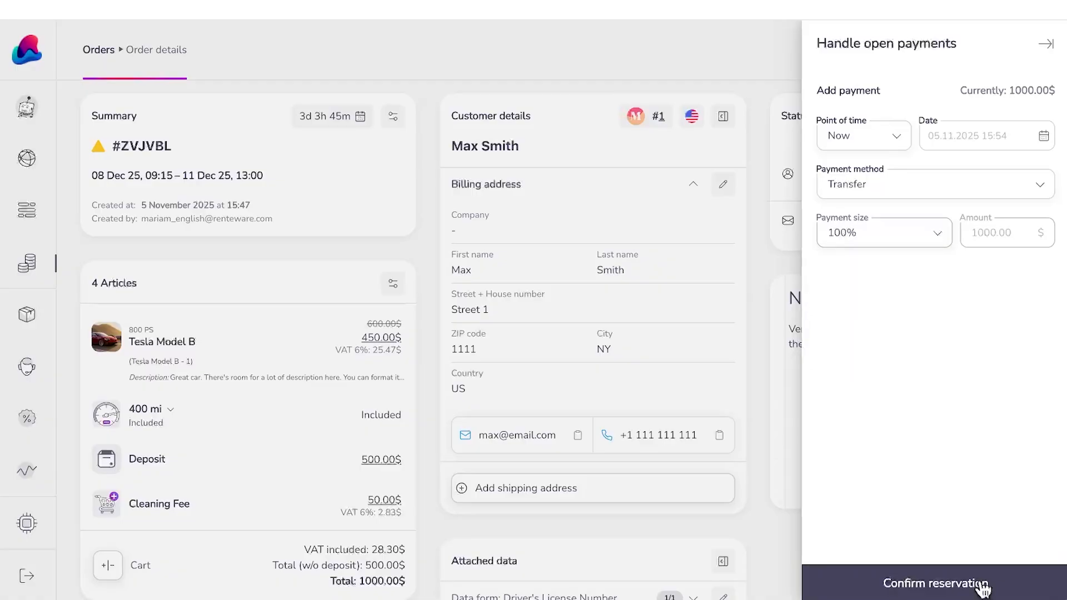
pyautogui.click(964, 587)
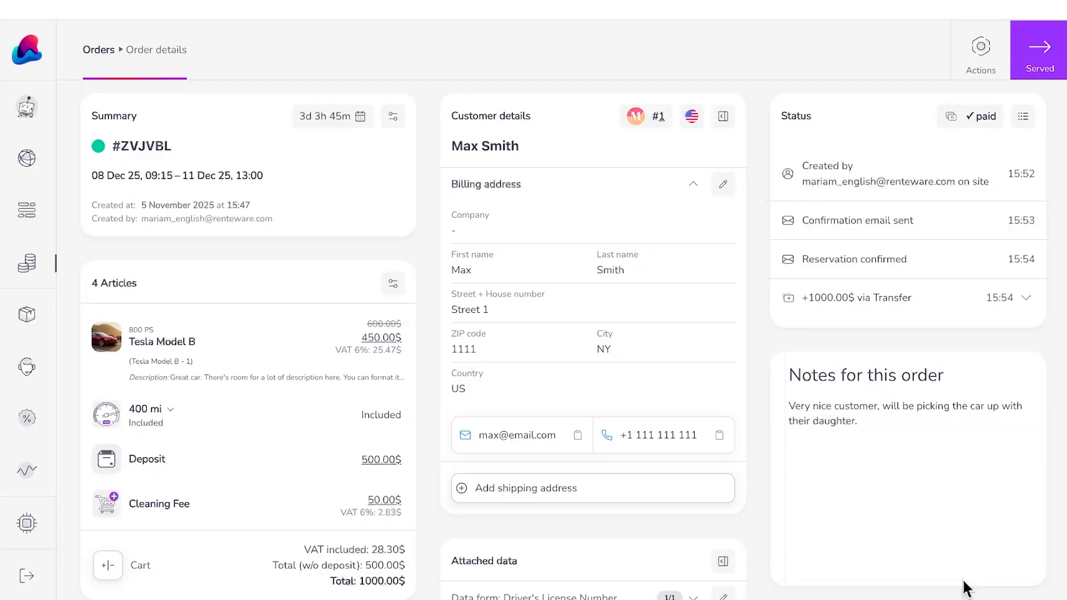
pyautogui.scroll(-2, 648, 332)
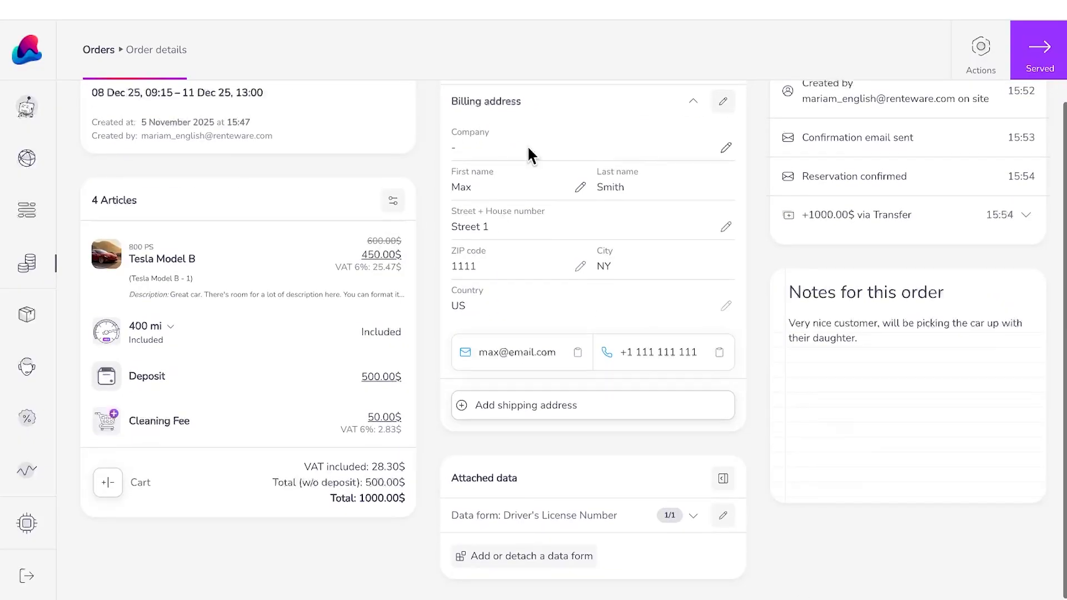
pyautogui.scroll(2, 603, 372)
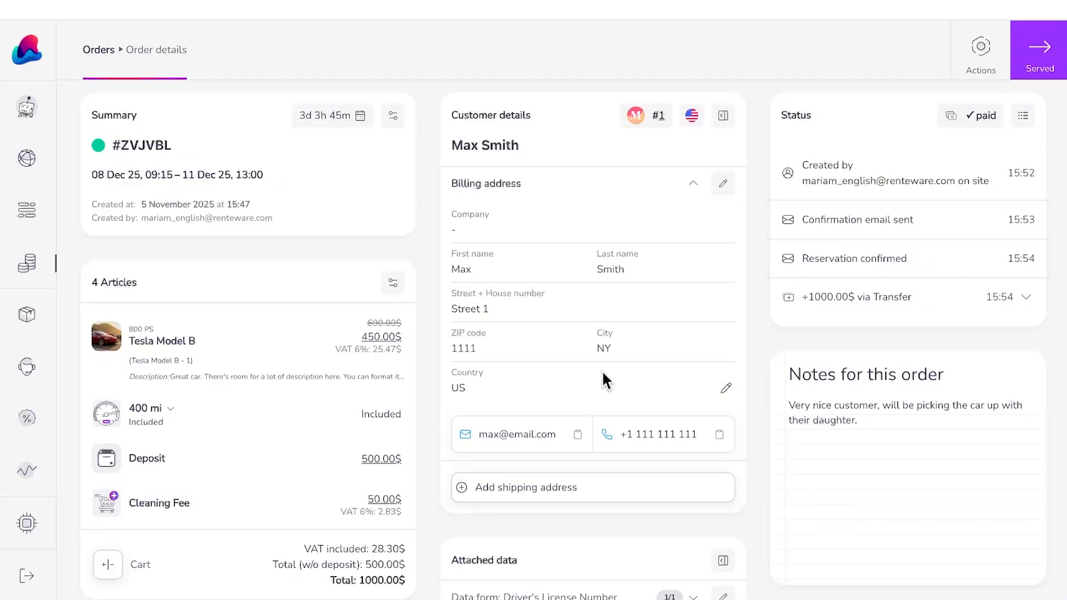
pyautogui.click(105, 566)
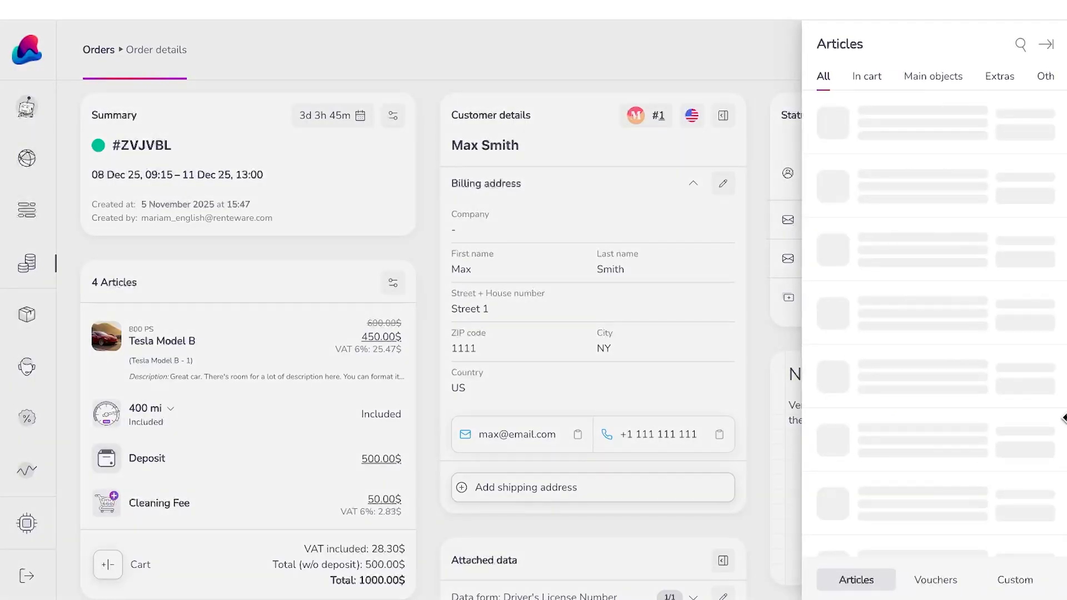
pyautogui.click(348, 162)
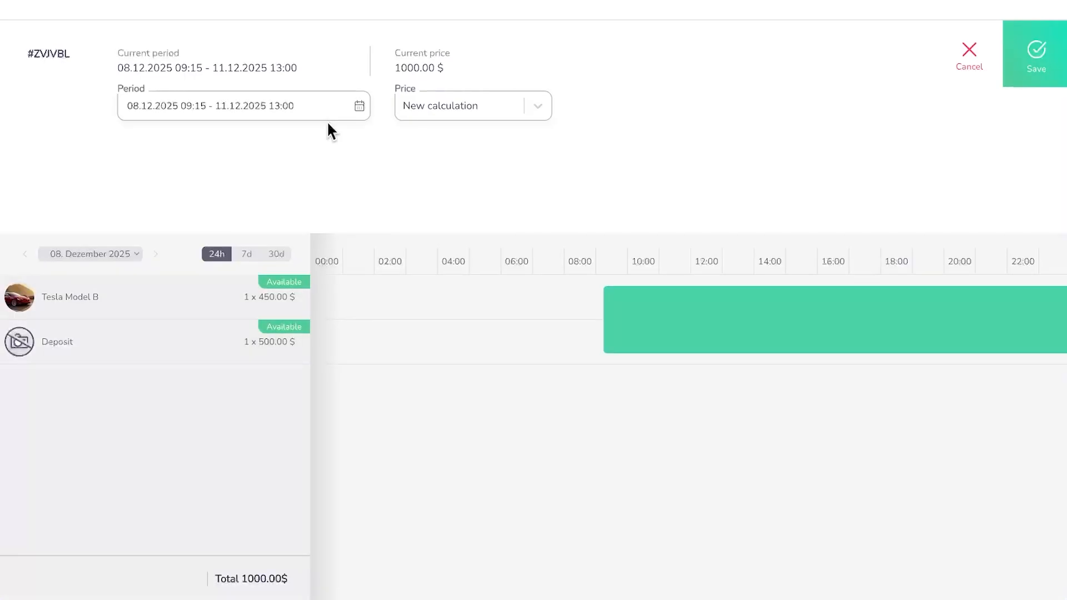
pyautogui.click(974, 69)
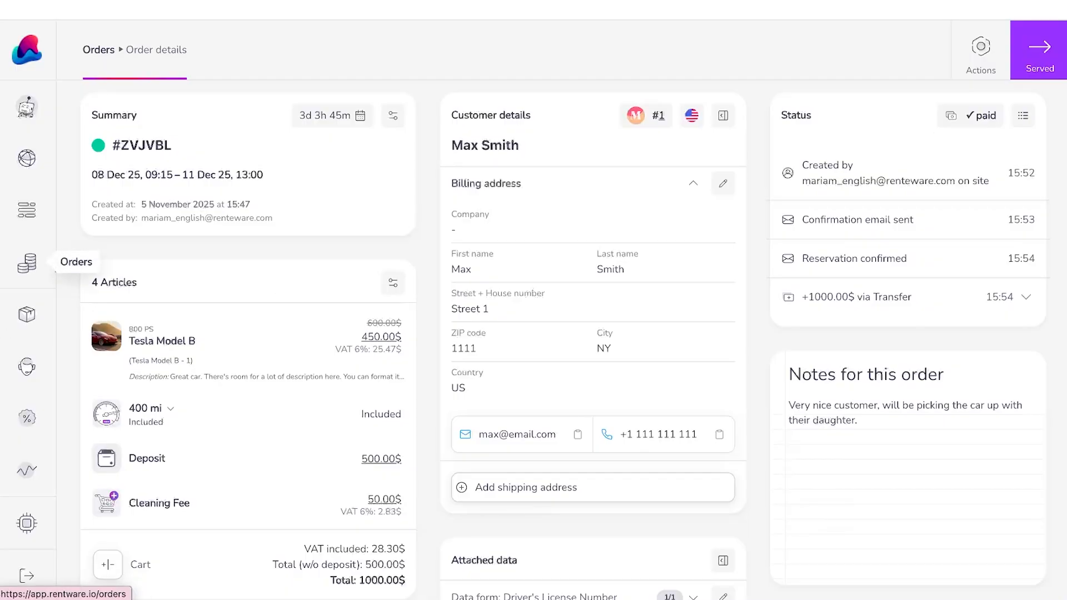
pyautogui.click(42, 273)
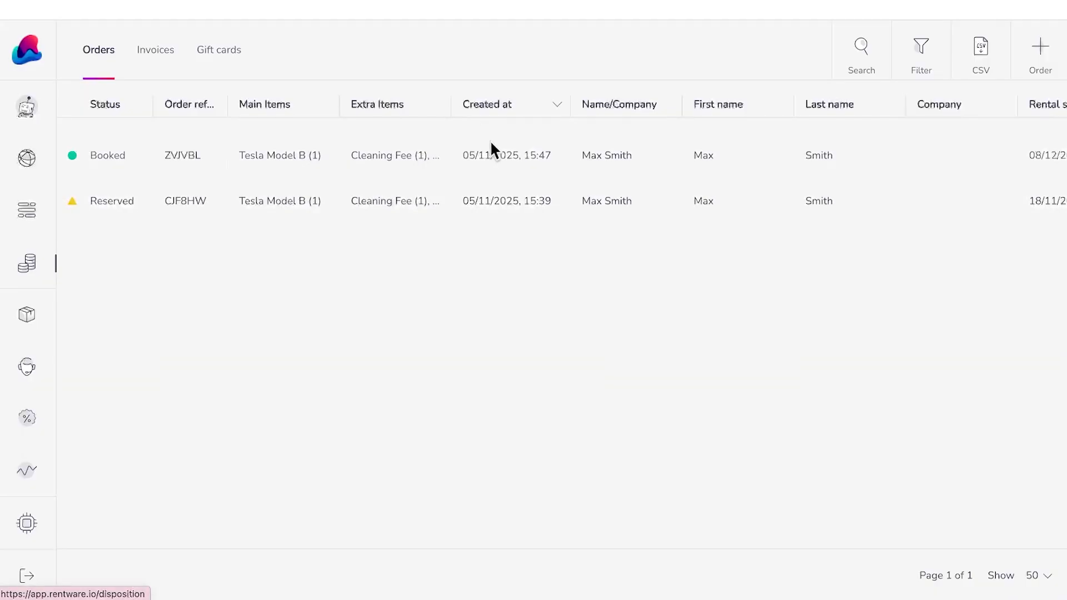
pyautogui.click(169, 153)
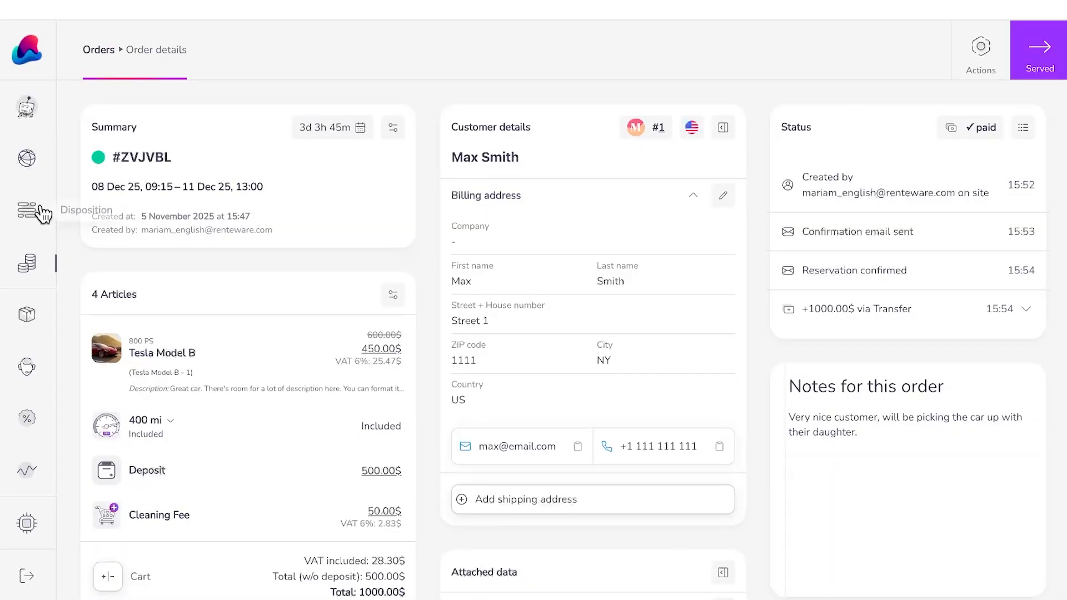
pyautogui.click(34, 209)
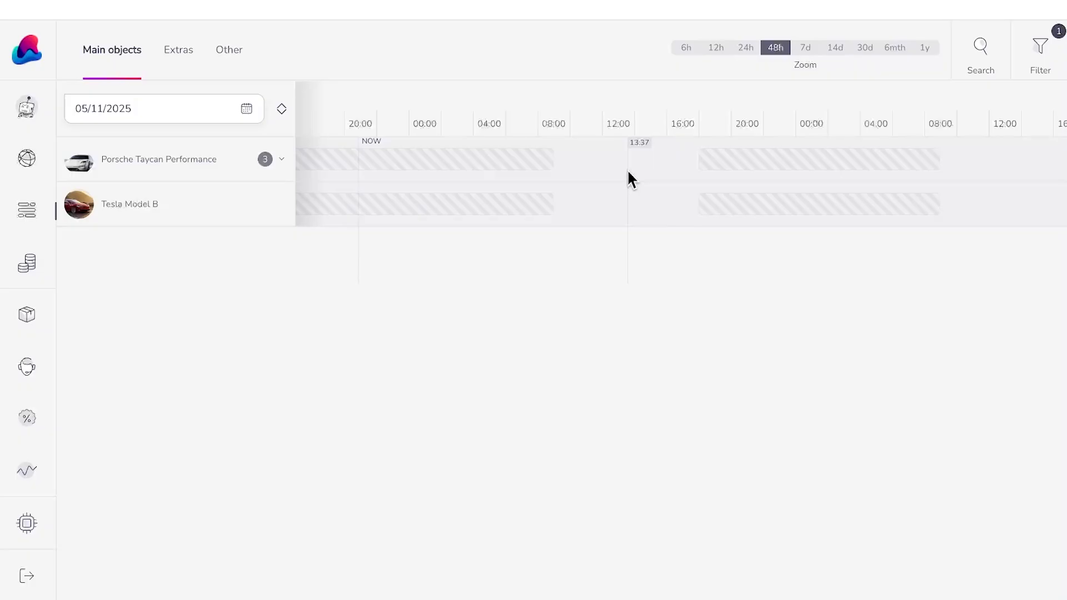
pyautogui.click(281, 160)
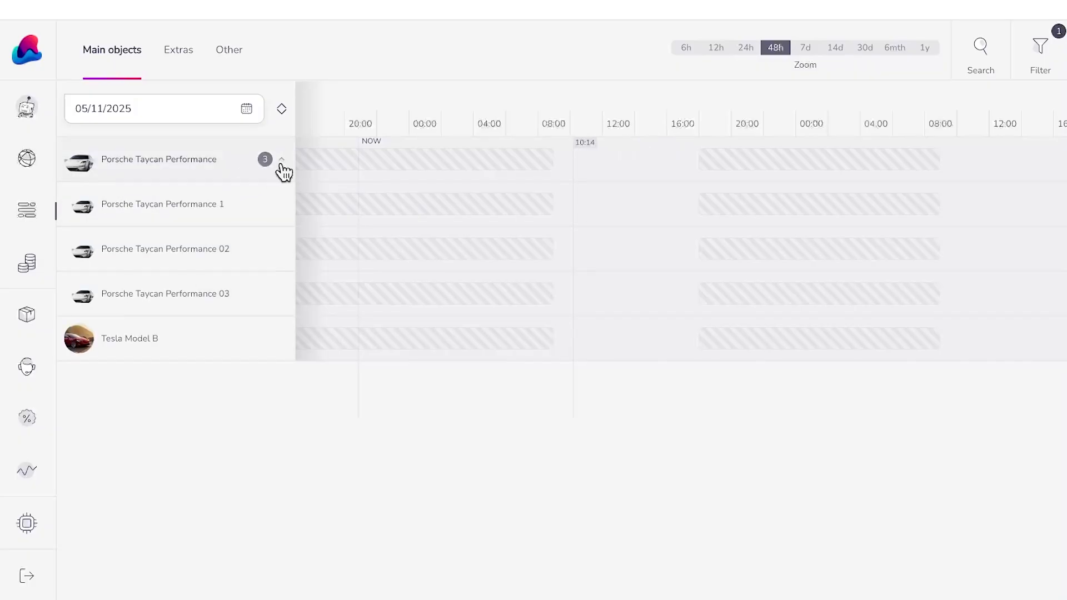
pyautogui.click(169, 111)
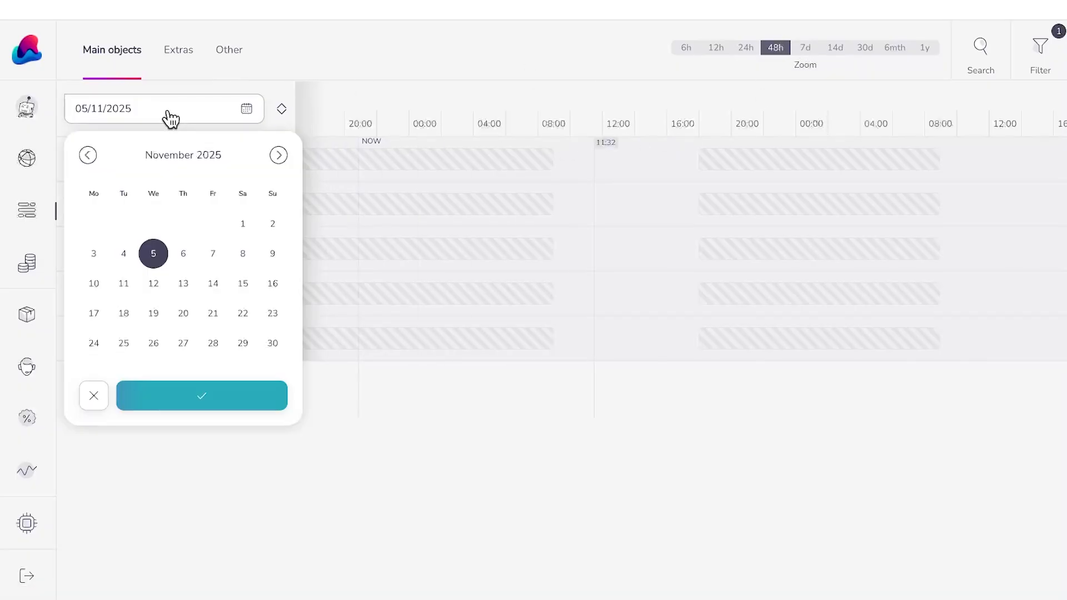
pyautogui.click(278, 156)
pyautogui.click(94, 225)
pyautogui.click(215, 398)
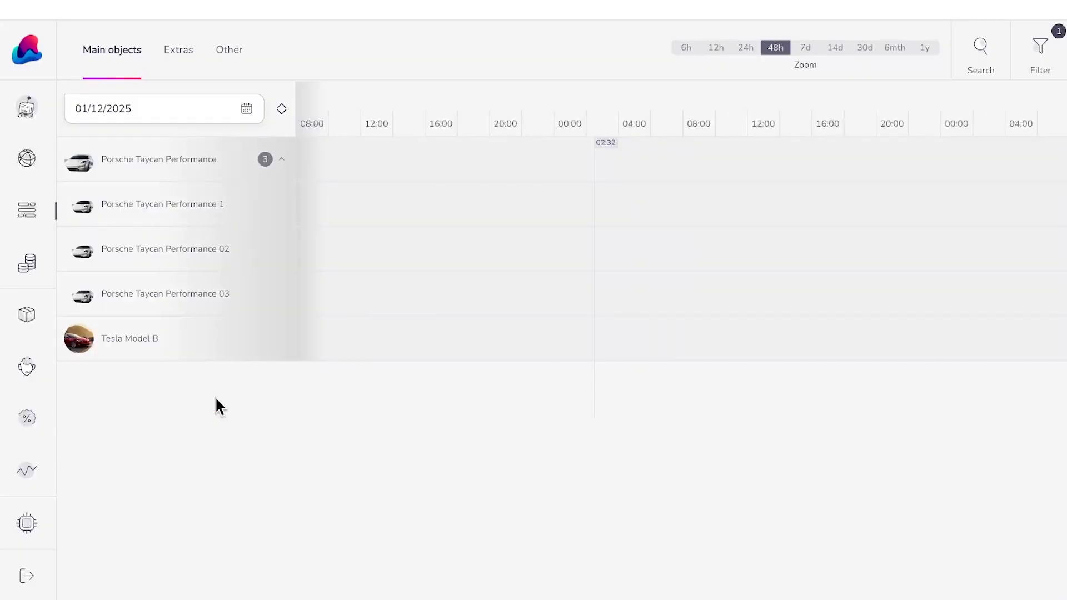
pyautogui.click(860, 51)
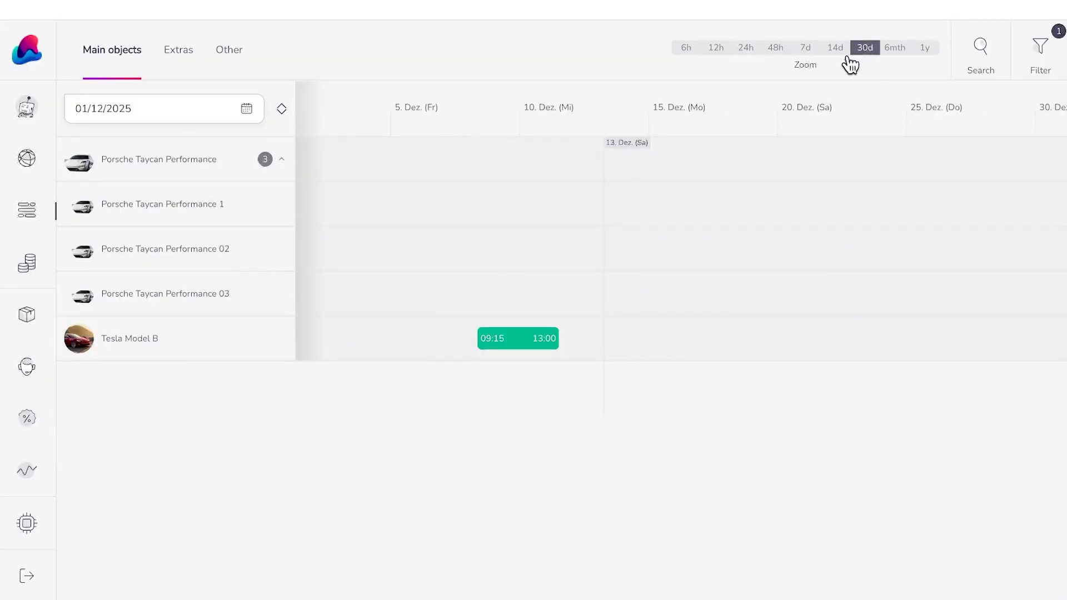
pyautogui.click(510, 344)
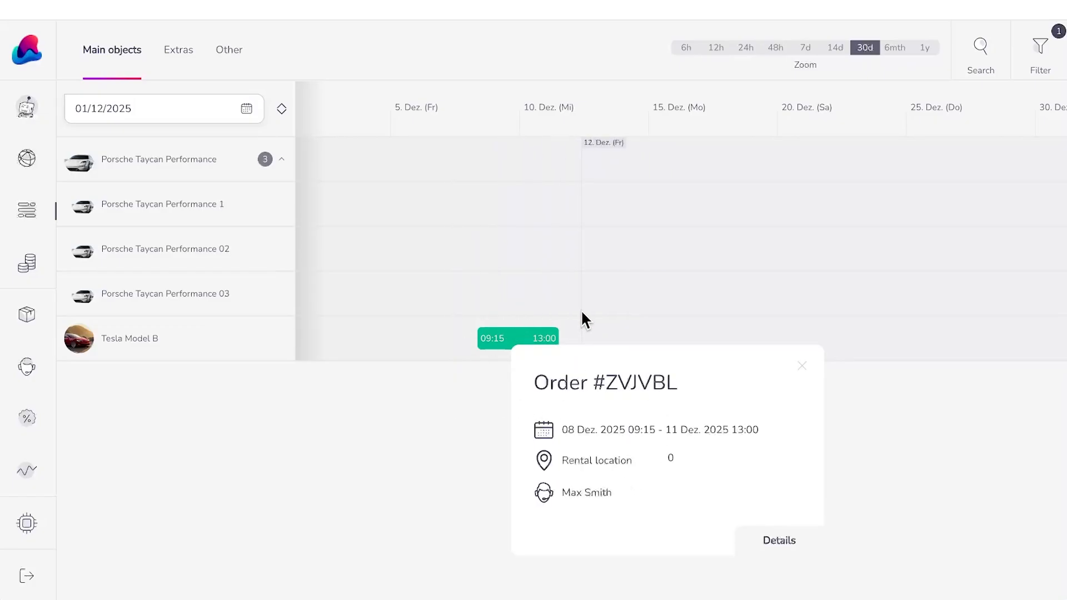
pyautogui.click(482, 369)
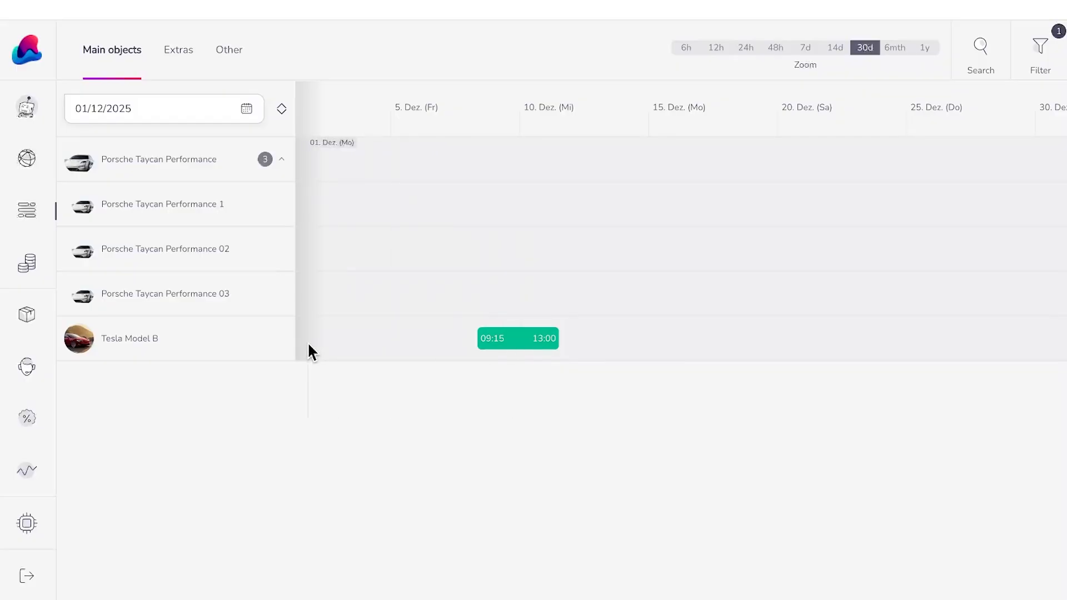
# Step: Start a Performance 02 booking for 5–9 December from 09:00 and try creating the order
pyautogui.click(396, 240)
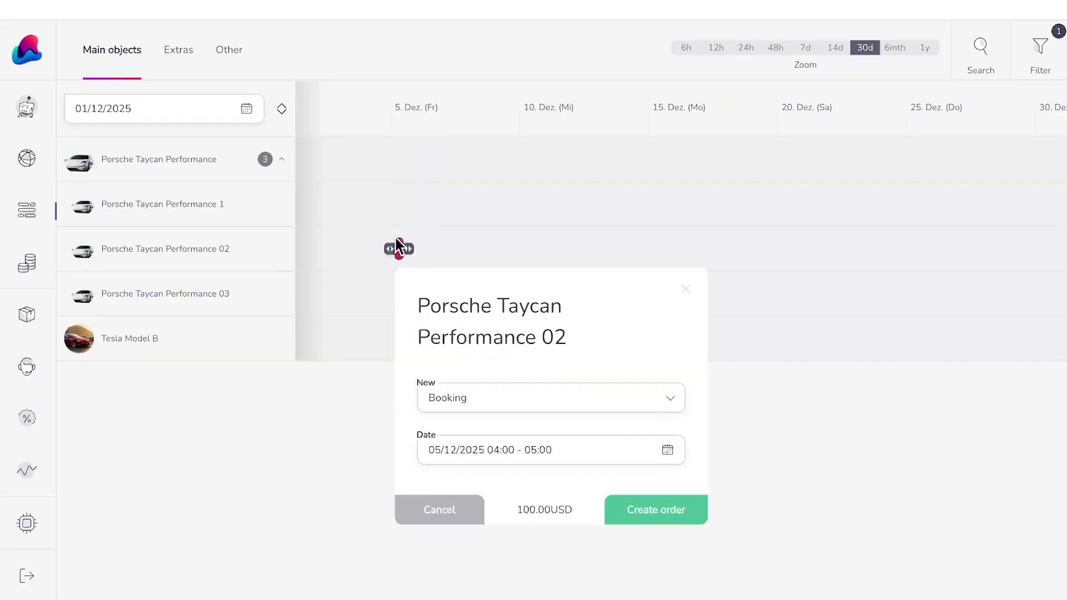
pyautogui.click(637, 464)
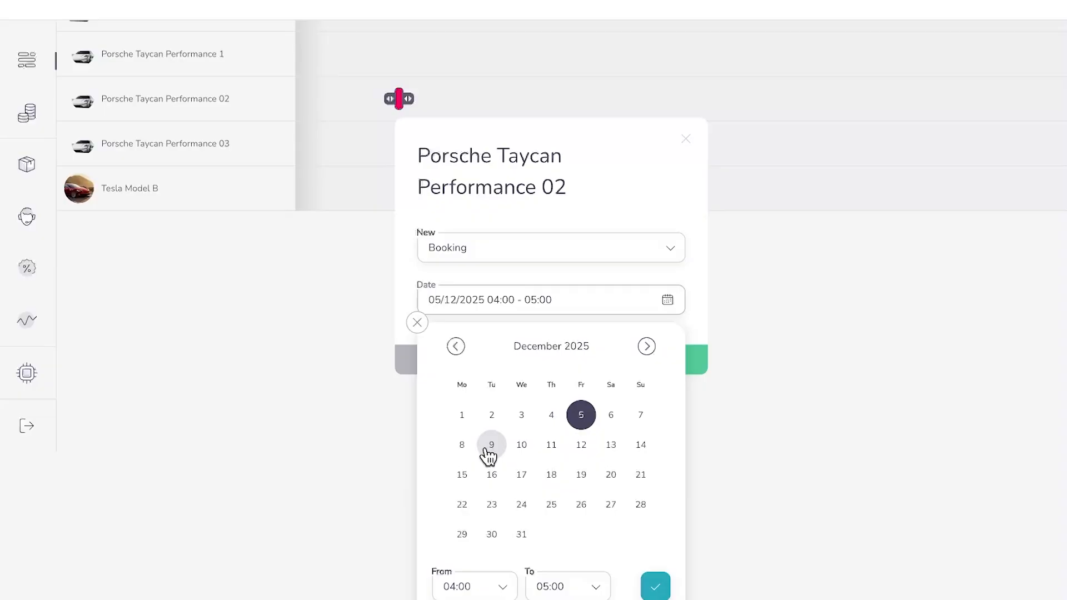
pyautogui.click(491, 445)
pyautogui.click(443, 581)
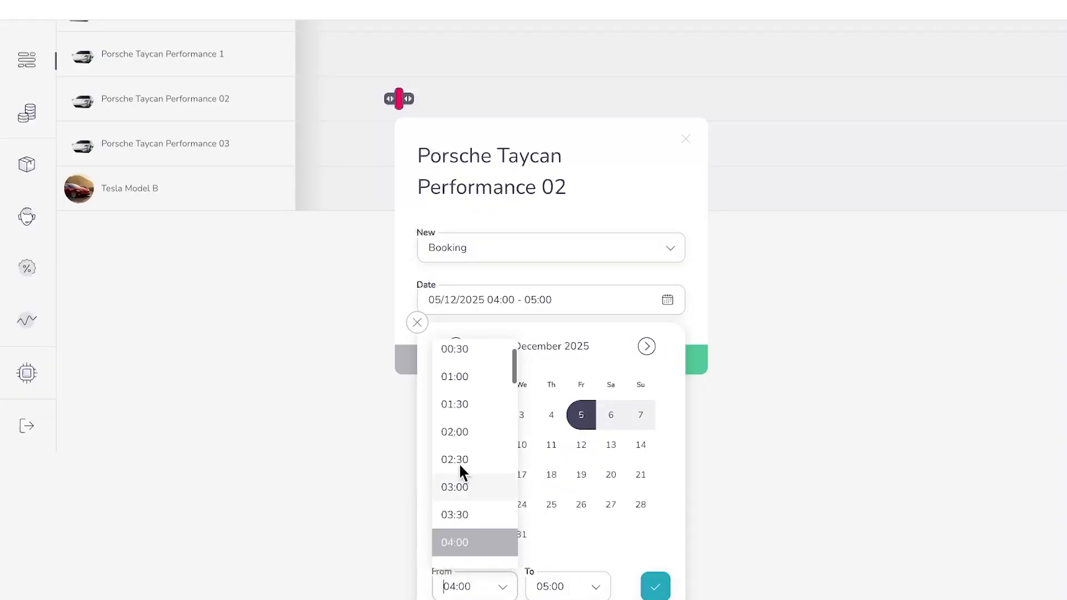
pyautogui.rightClick(461, 406)
pyautogui.click(449, 584)
pyautogui.click(449, 583)
pyautogui.scroll(-3, 456, 463)
pyautogui.scroll(-4, 455, 463)
pyautogui.click(458, 444)
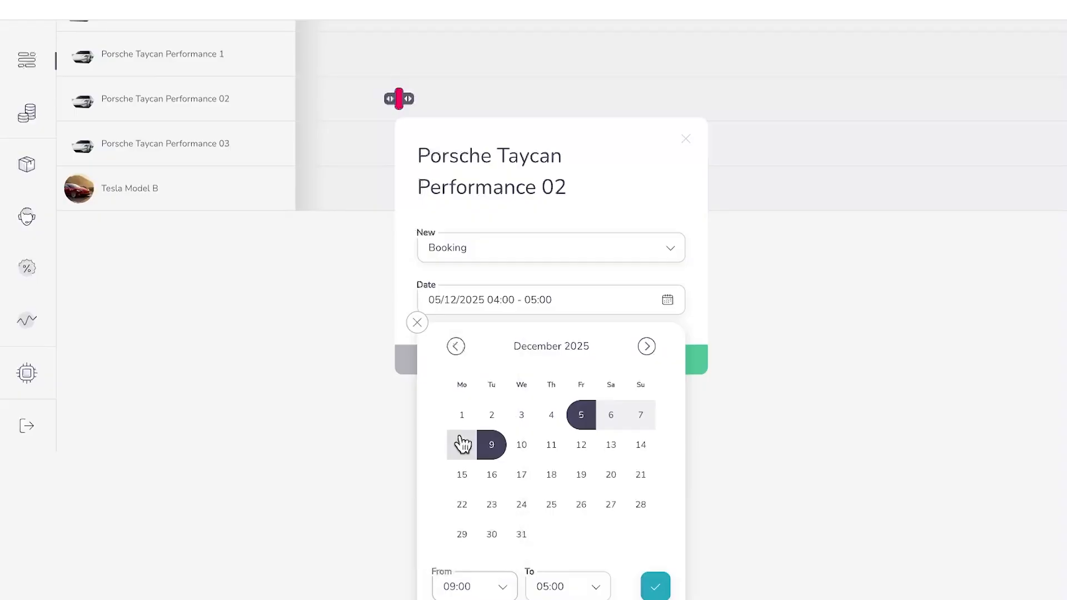
pyautogui.click(576, 584)
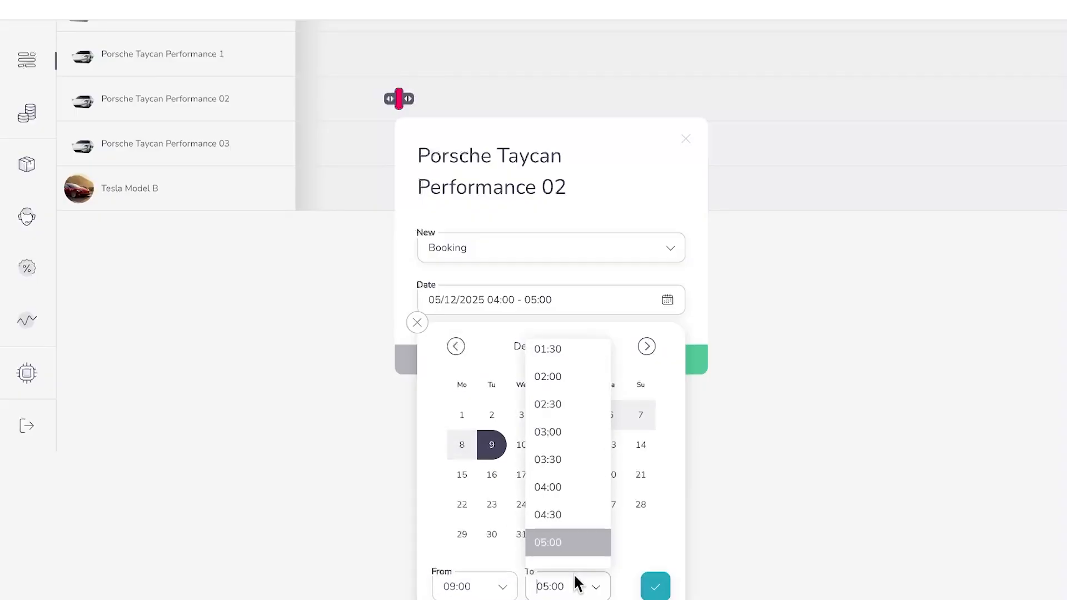
pyautogui.scroll(1, 560, 434)
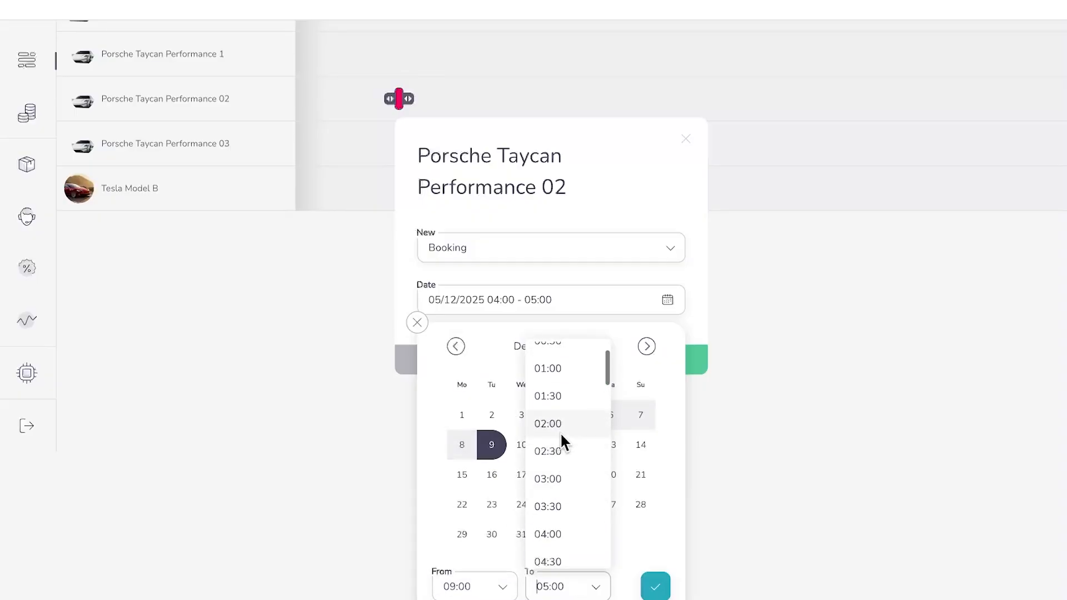
pyautogui.click(541, 425)
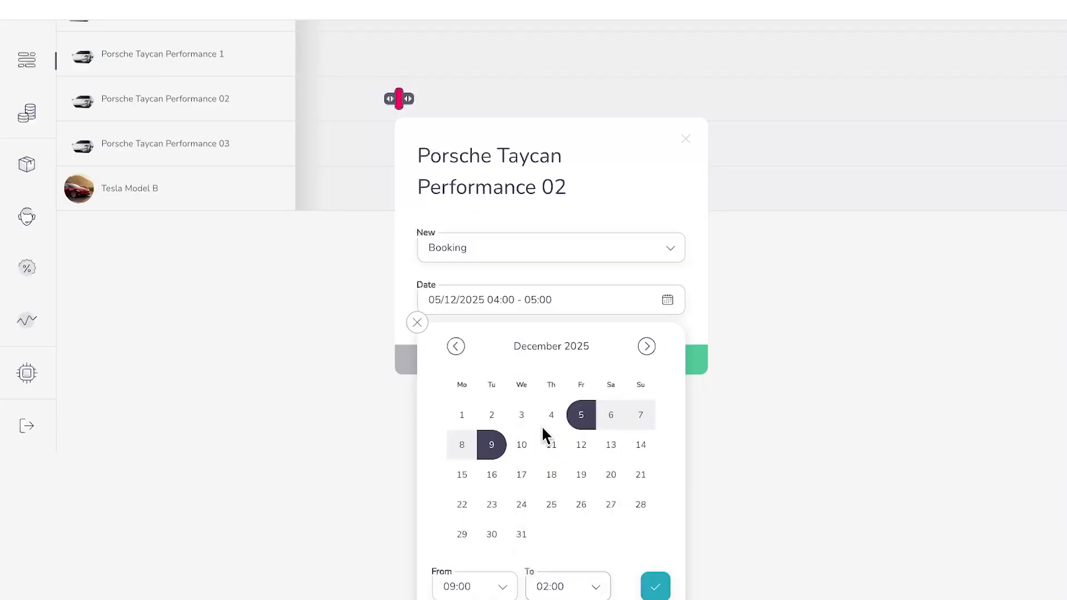
pyautogui.click(646, 584)
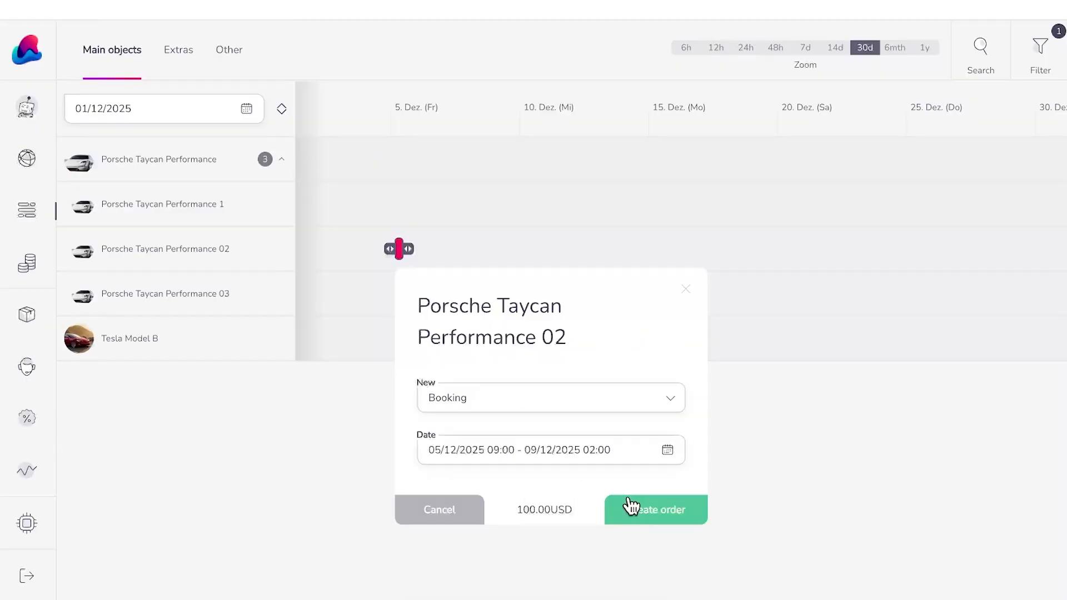
pyautogui.click(649, 518)
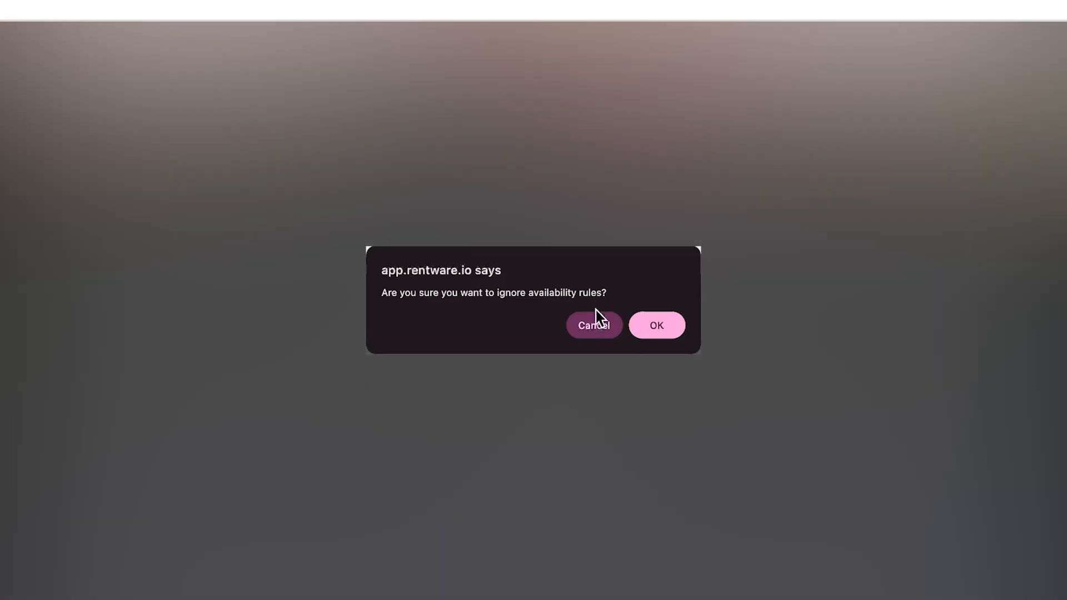
# Step: Correct the booking's end time to 13:30 and create the order
pyautogui.click(594, 325)
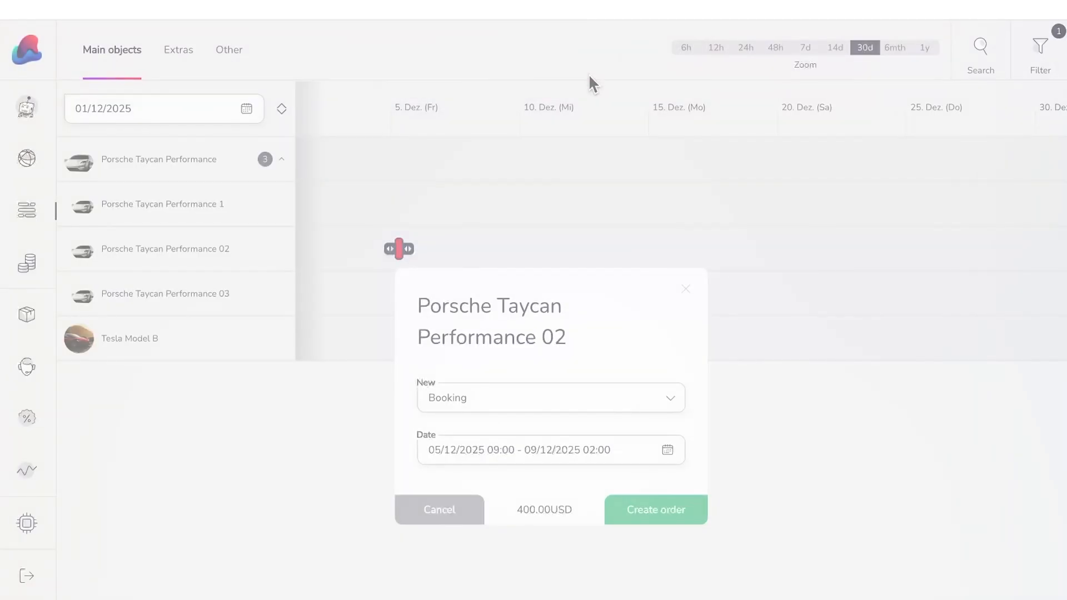
pyautogui.click(600, 454)
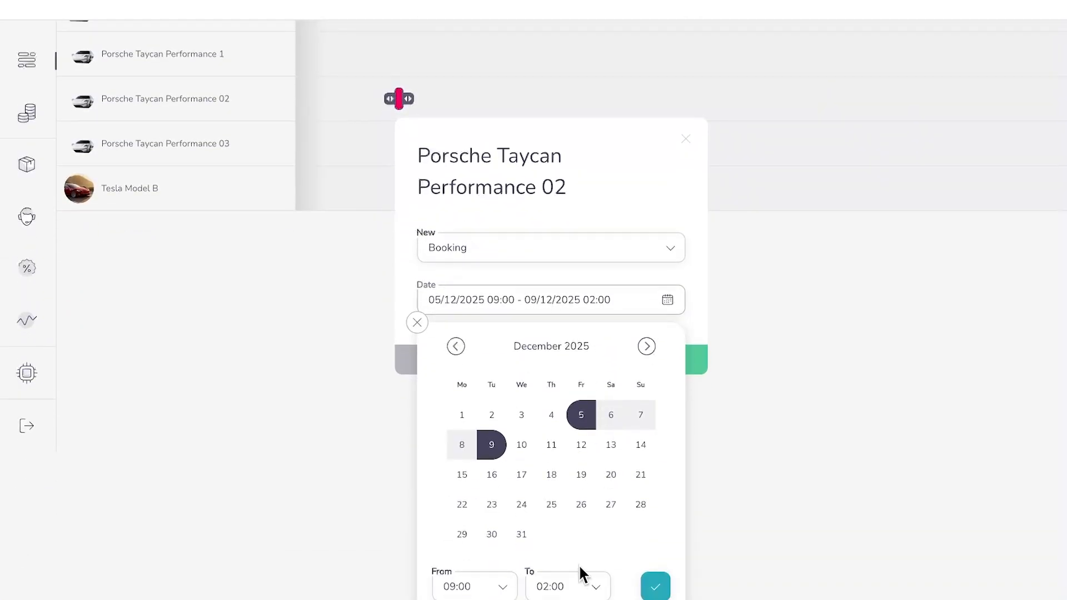
pyautogui.click(577, 584)
pyautogui.scroll(-9, 567, 494)
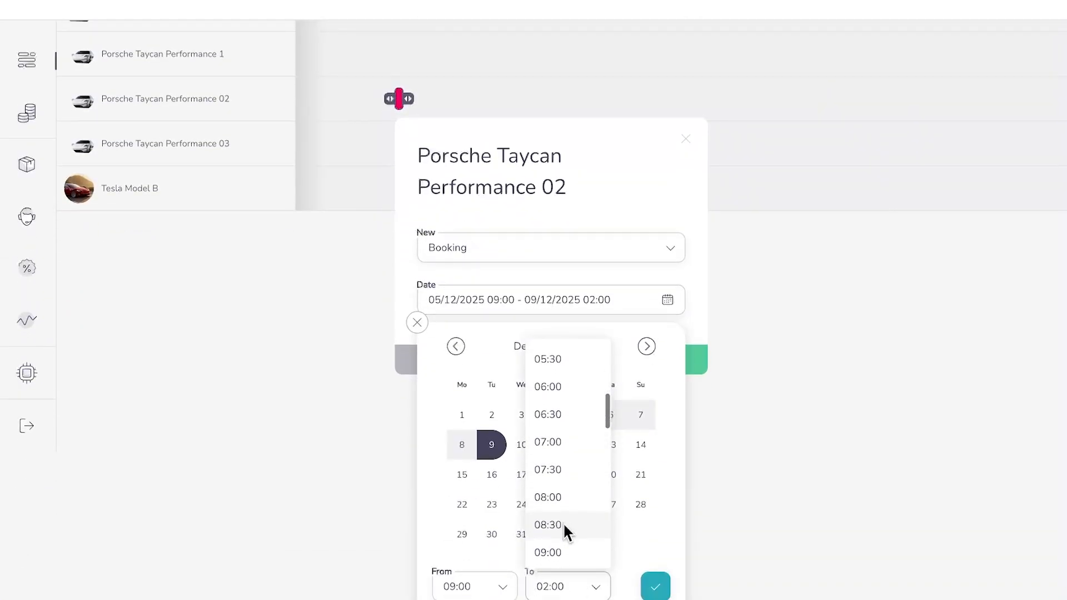
pyautogui.click(567, 481)
pyautogui.click(655, 585)
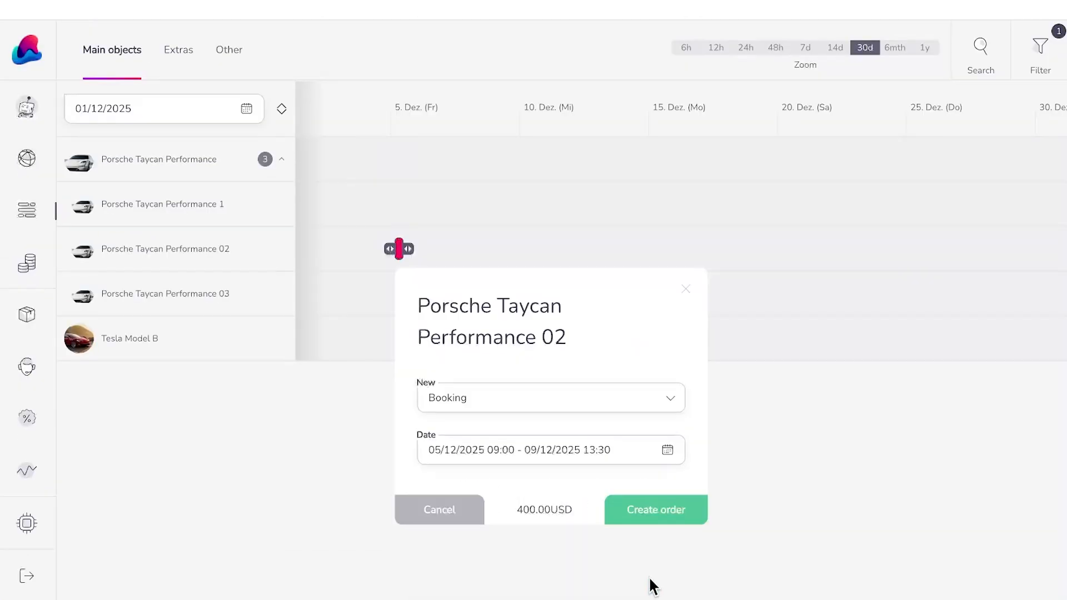
pyautogui.click(643, 511)
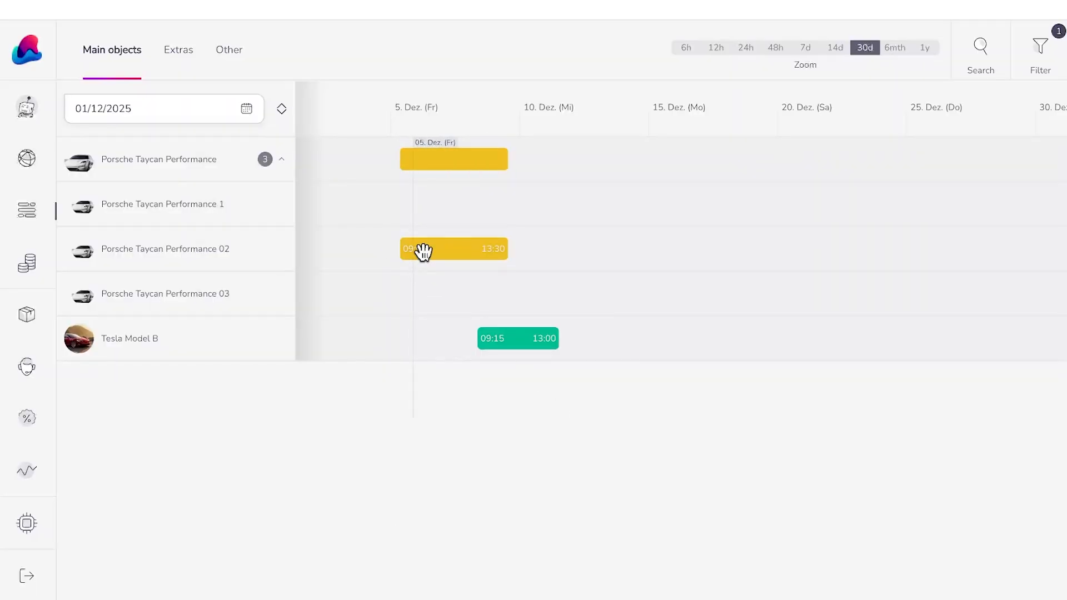
# Step: Open the new Porsche order's details and assign it a newly created customer with autofilled contact details
pyautogui.click(422, 251)
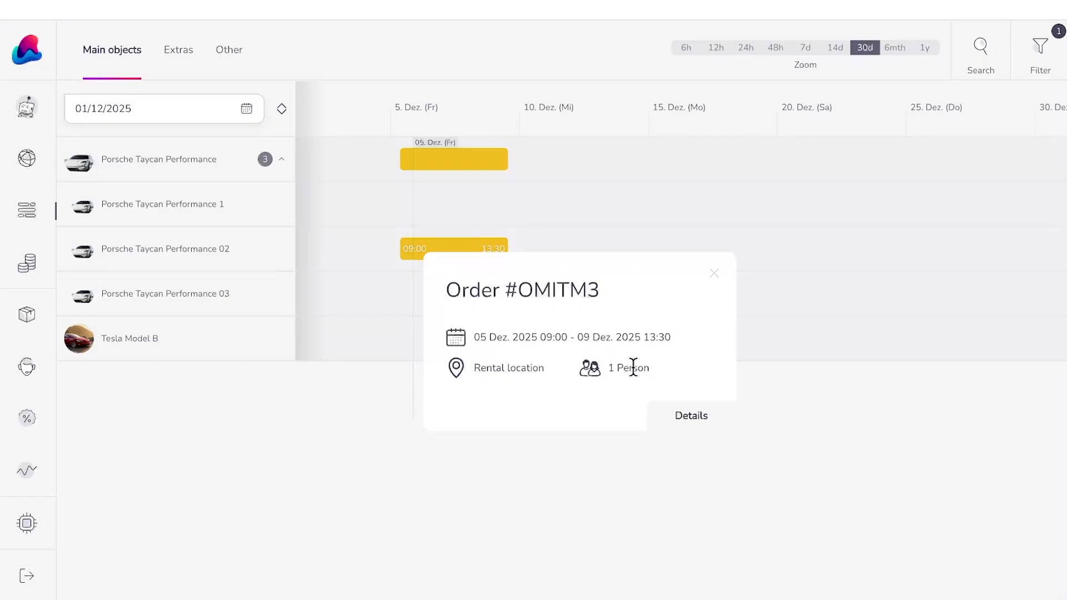
pyautogui.click(690, 417)
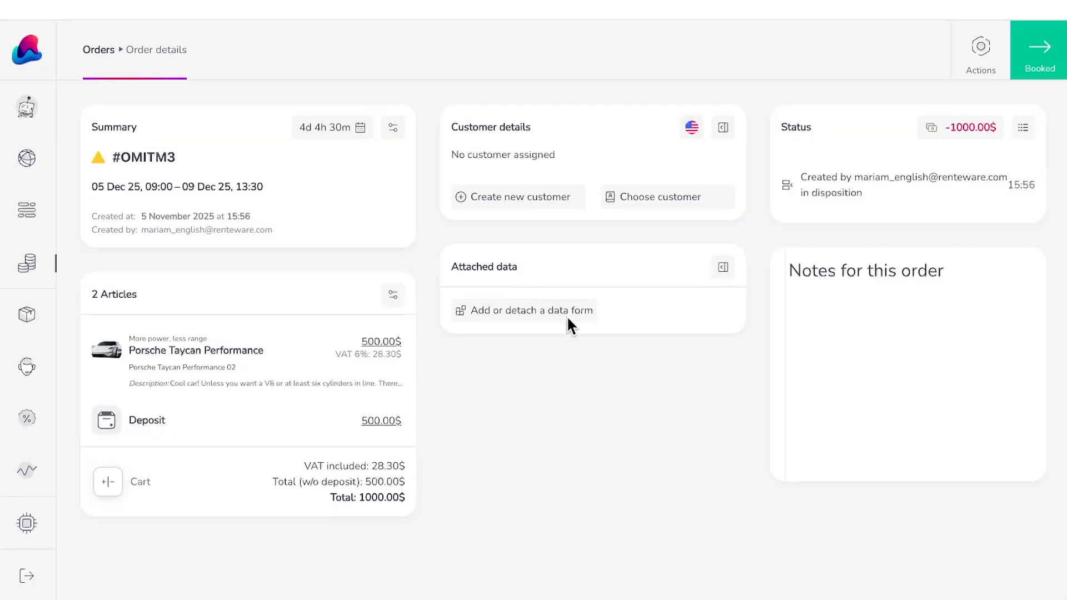
pyautogui.click(535, 207)
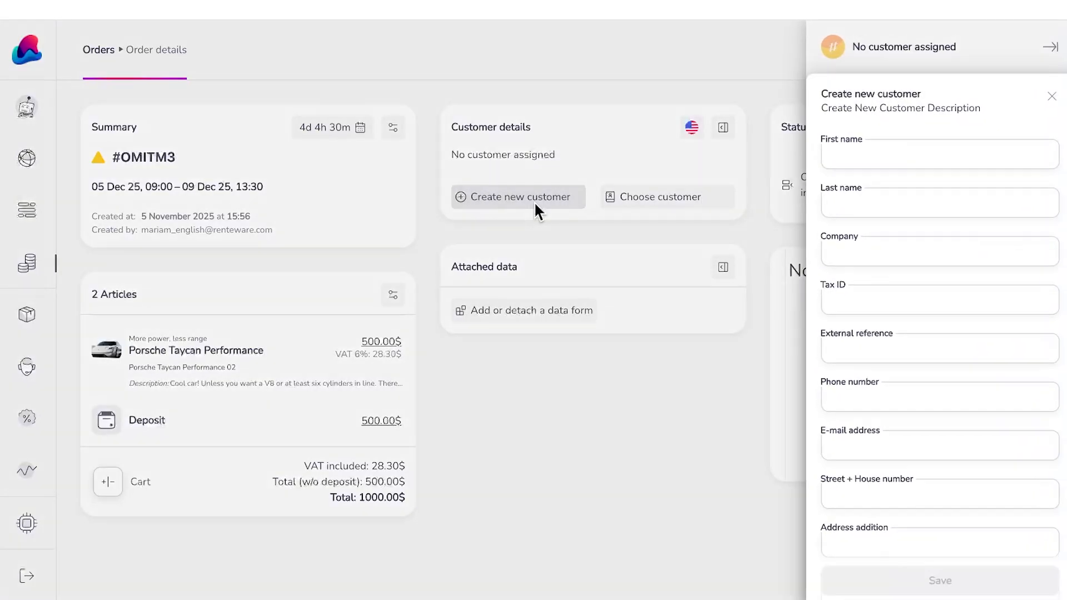
pyautogui.click(836, 144)
pyautogui.click(900, 178)
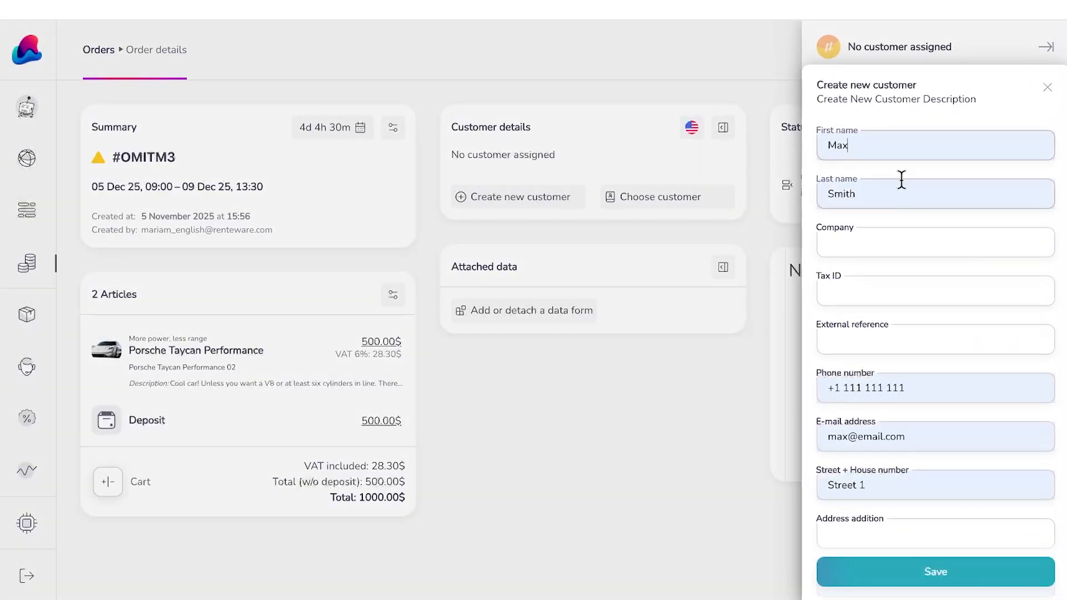
pyautogui.click(957, 573)
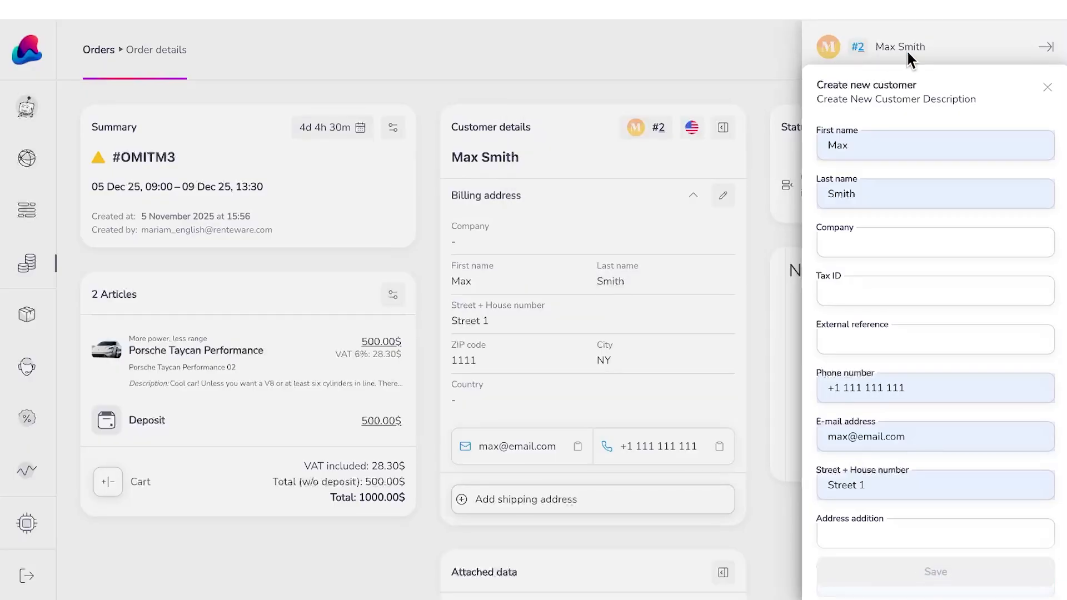
pyautogui.click(1048, 88)
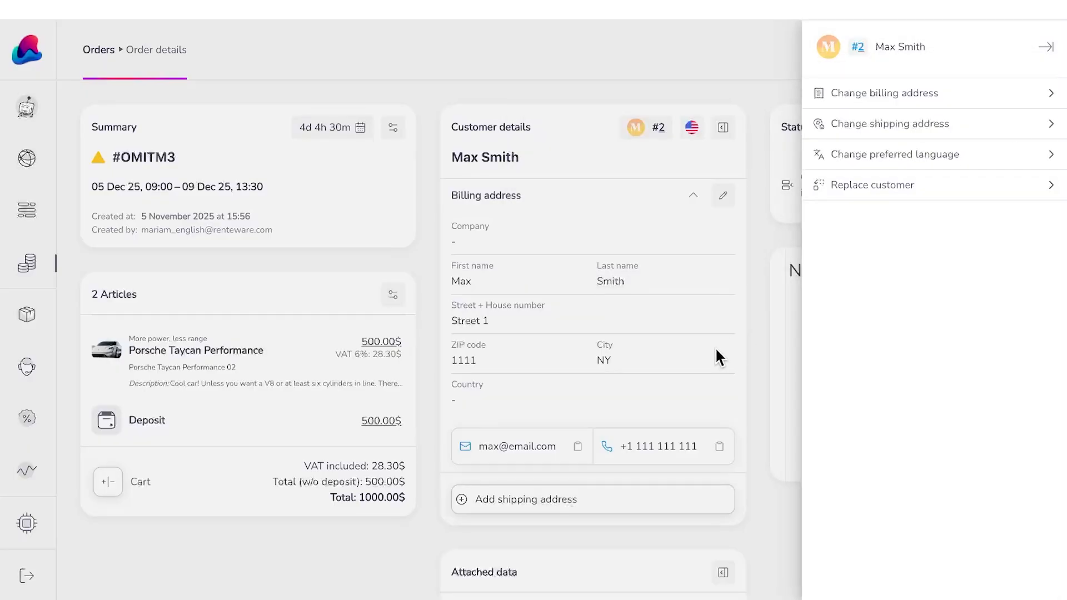
pyautogui.click(615, 432)
# Step: Add one Child's Seat to the order, bringing the total to 1010.00$
pyautogui.click(114, 481)
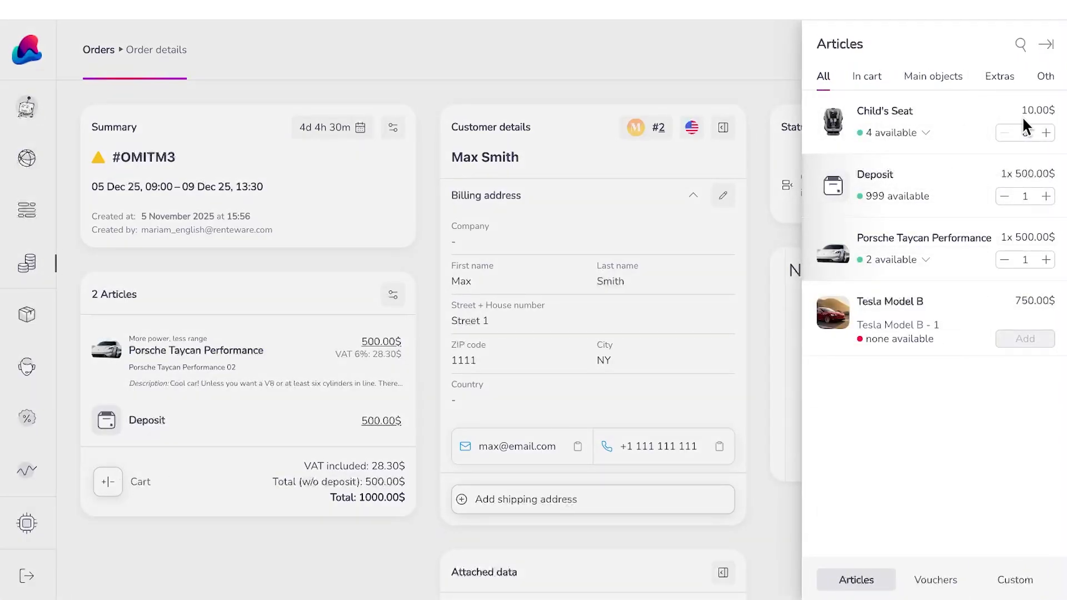
pyautogui.click(1047, 133)
pyautogui.click(612, 98)
# Step: Write 'Some notes' in the order's notes
pyautogui.click(865, 354)
pyautogui.write('Some no')
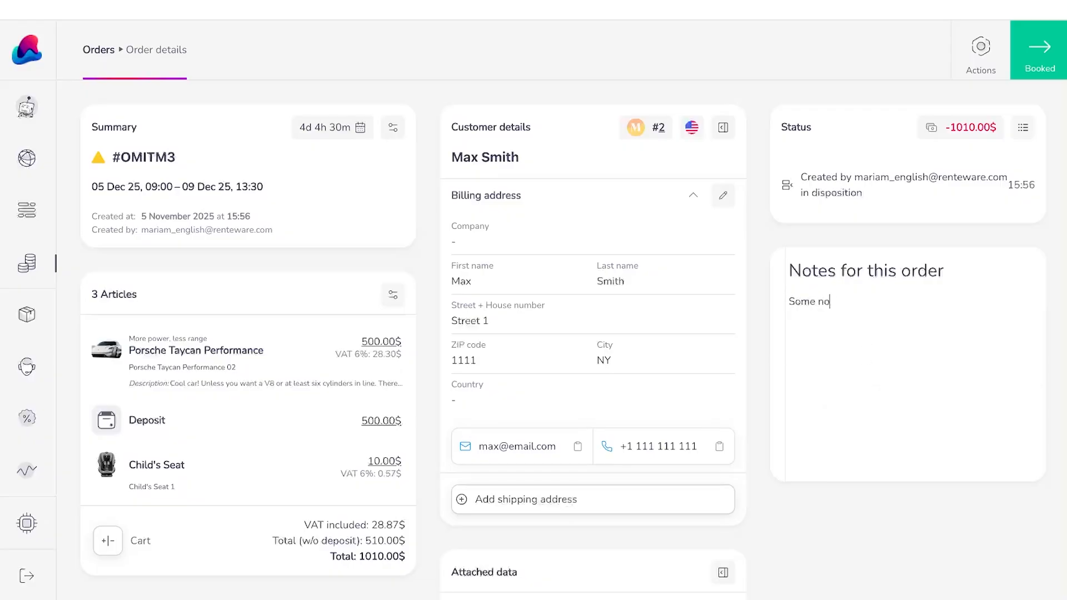
pyautogui.write('te s')
pyautogui.click(997, 58)
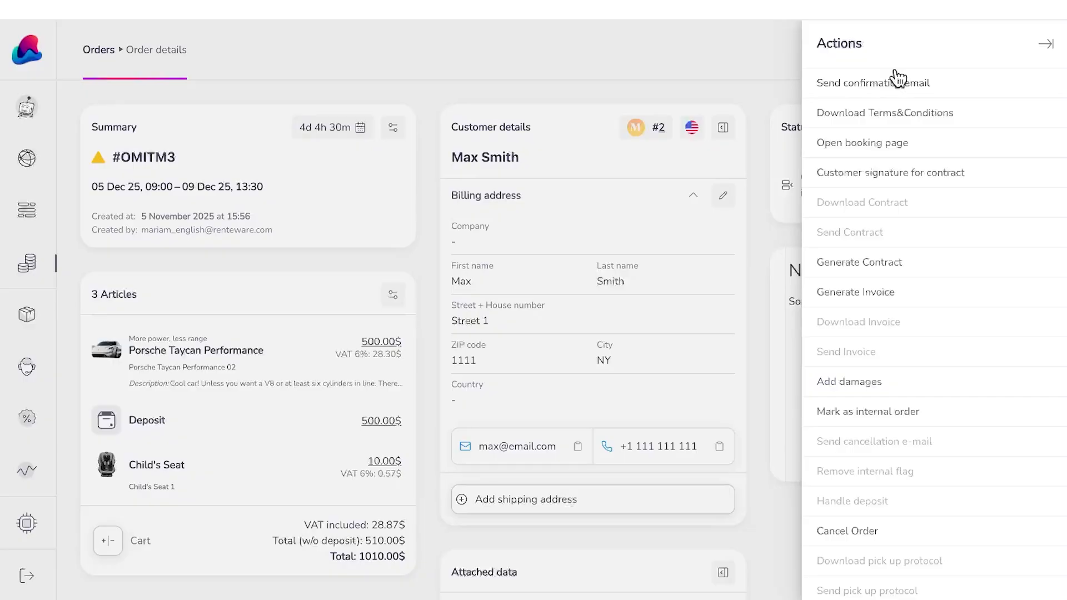
pyautogui.click(751, 93)
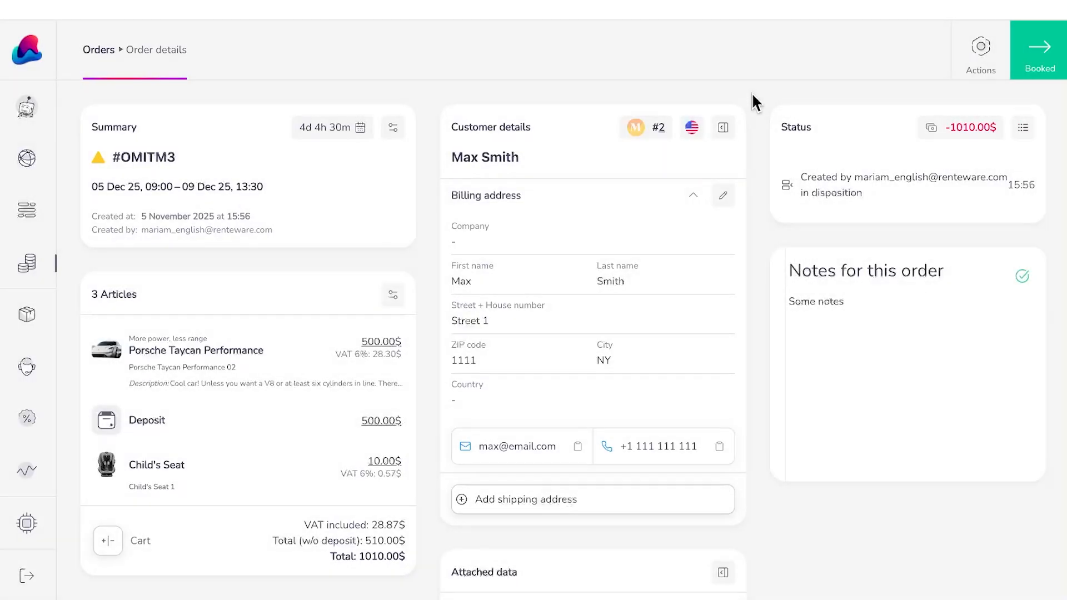